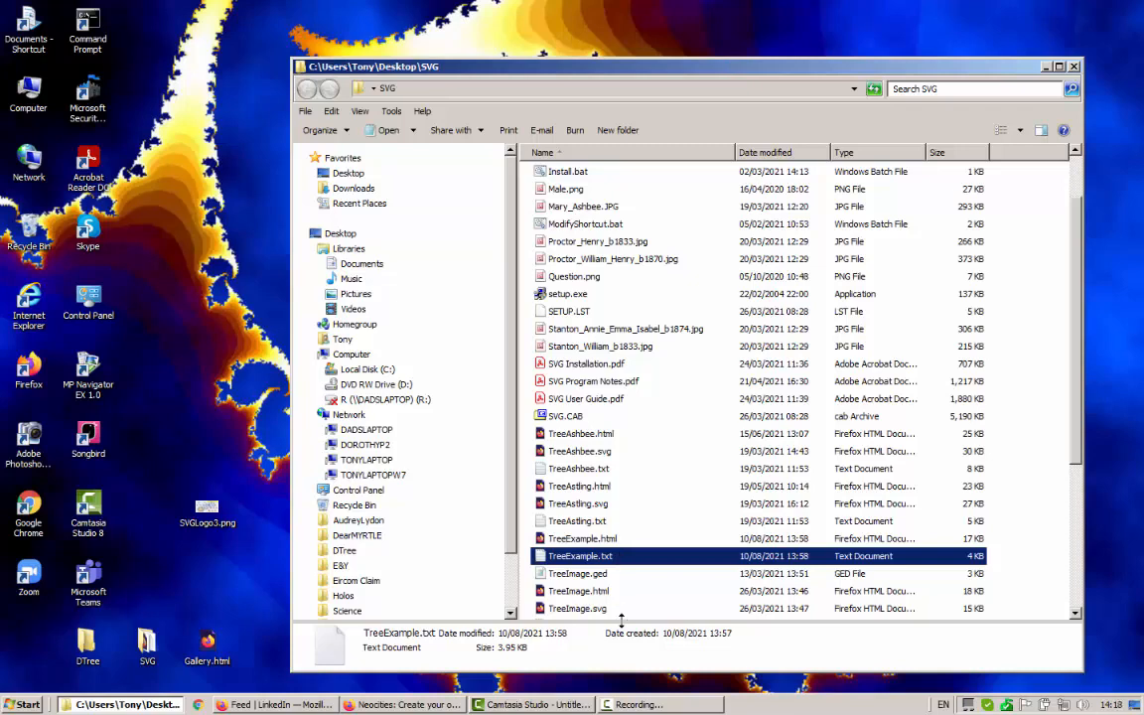
Open TreeExample.txt with SVG Family-Tree Generator, view the family tree in the Tree Designer, and close the designer
{"action": "right_click", "coordinate": [588, 557]}
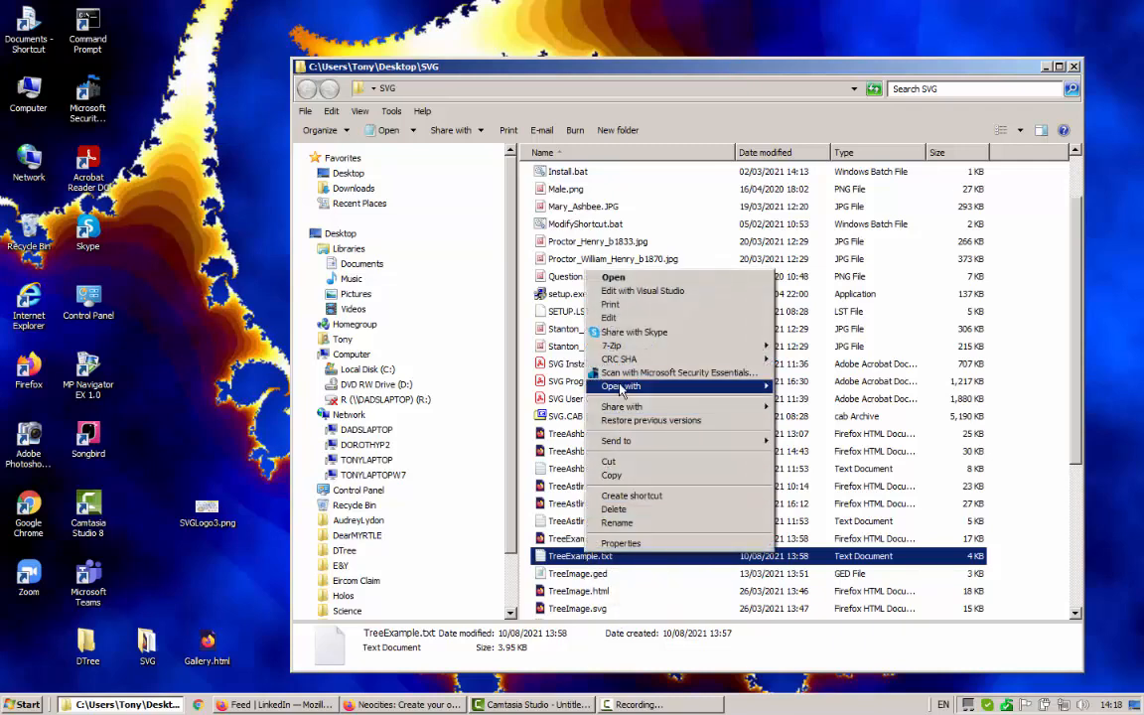
{"action": "mouse_move", "coordinate": [620, 387]}
{"action": "left_click", "coordinate": [844, 420]}
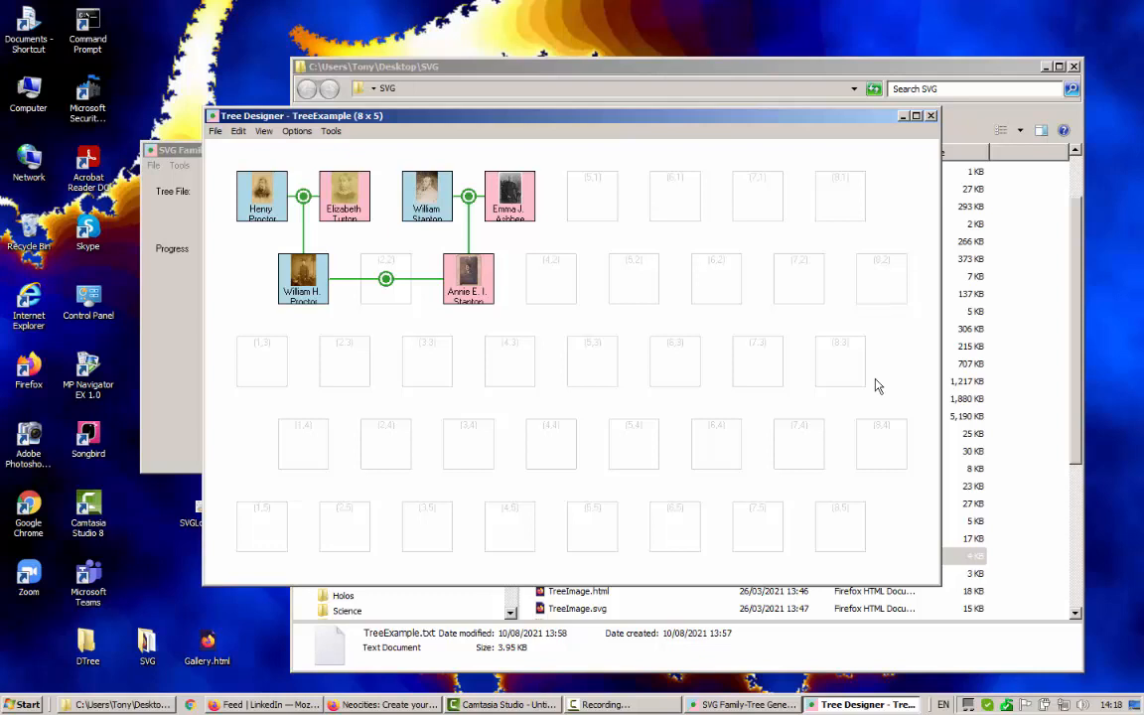
{"action": "left_click", "coordinate": [932, 117]}
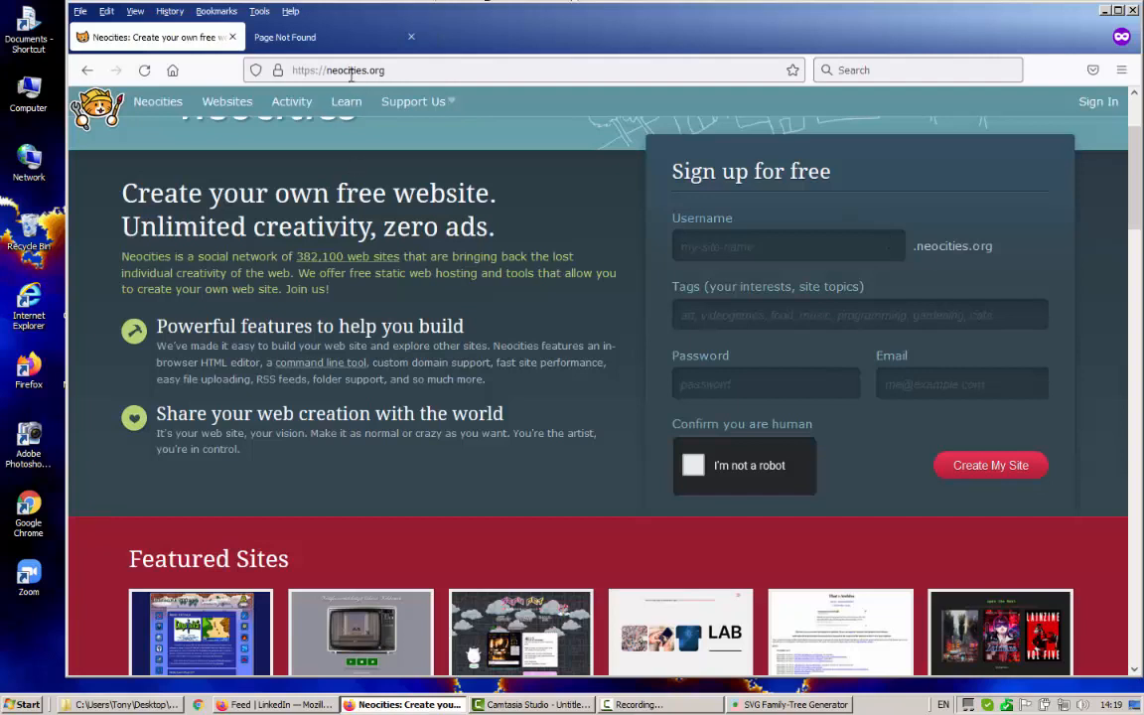
Switch to the browser, sign up on Neocities with the username svgexample, a password and an e-mail address, and continue with the Free plan
{"action": "left_click_drag", "start_coordinate": [393, 71], "coordinate": [311, 69]}
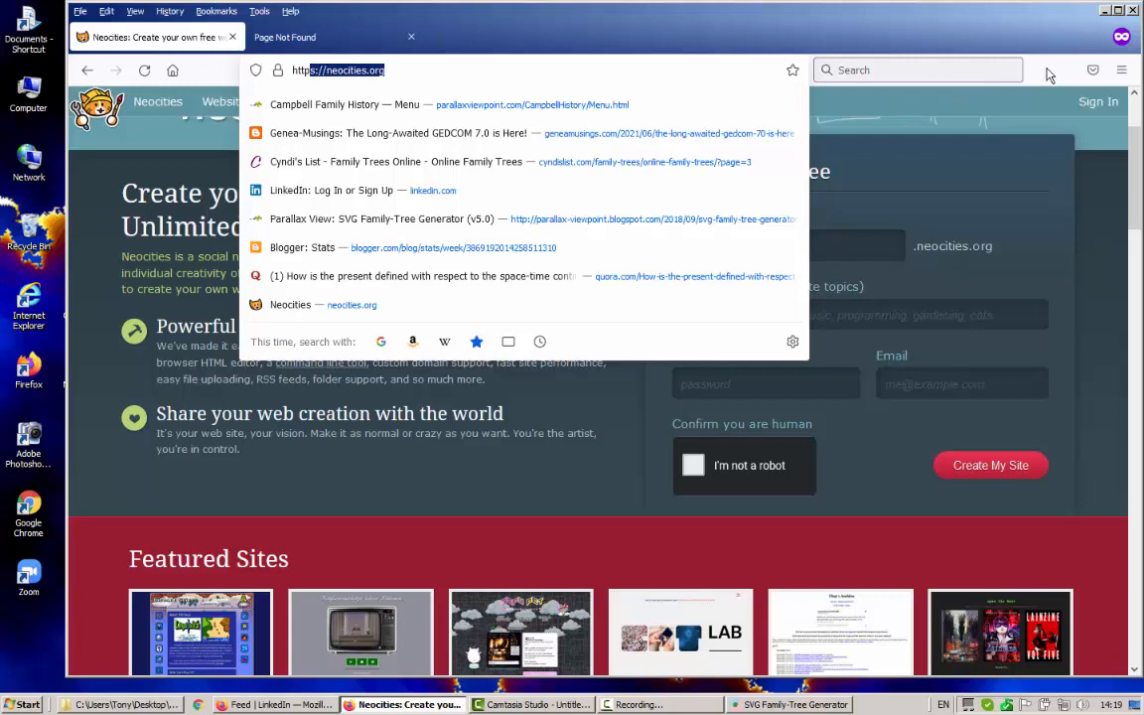
{"action": "key", "text": "Escape"}
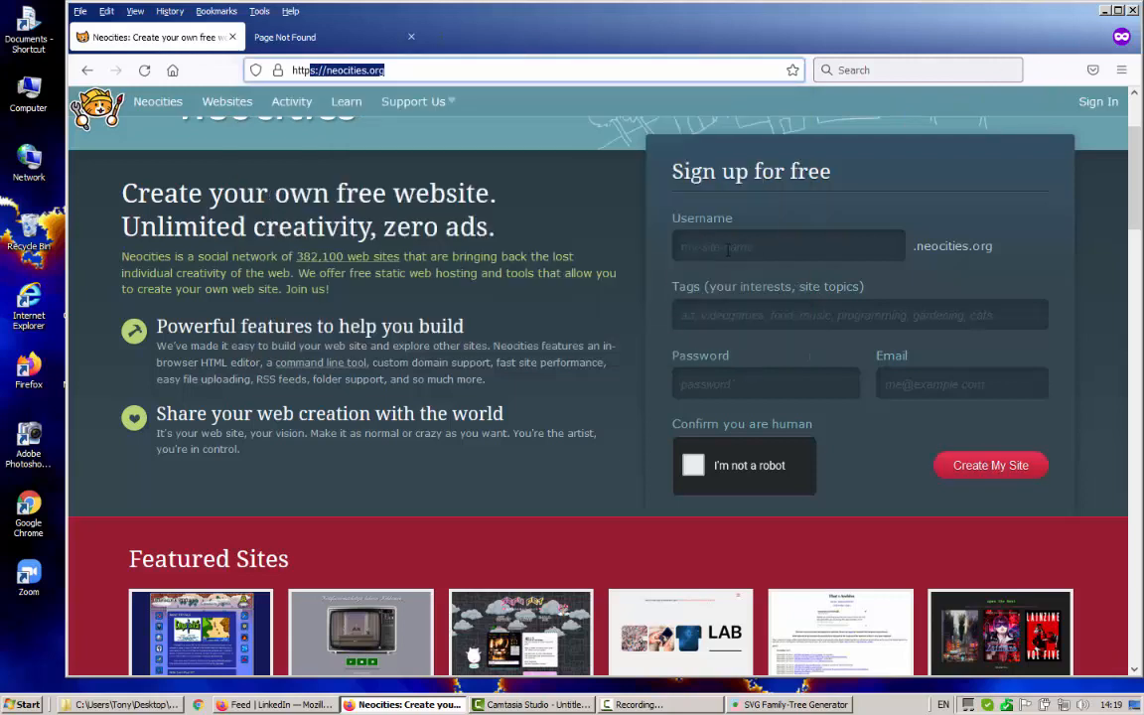
{"action": "left_click", "coordinate": [726, 247]}
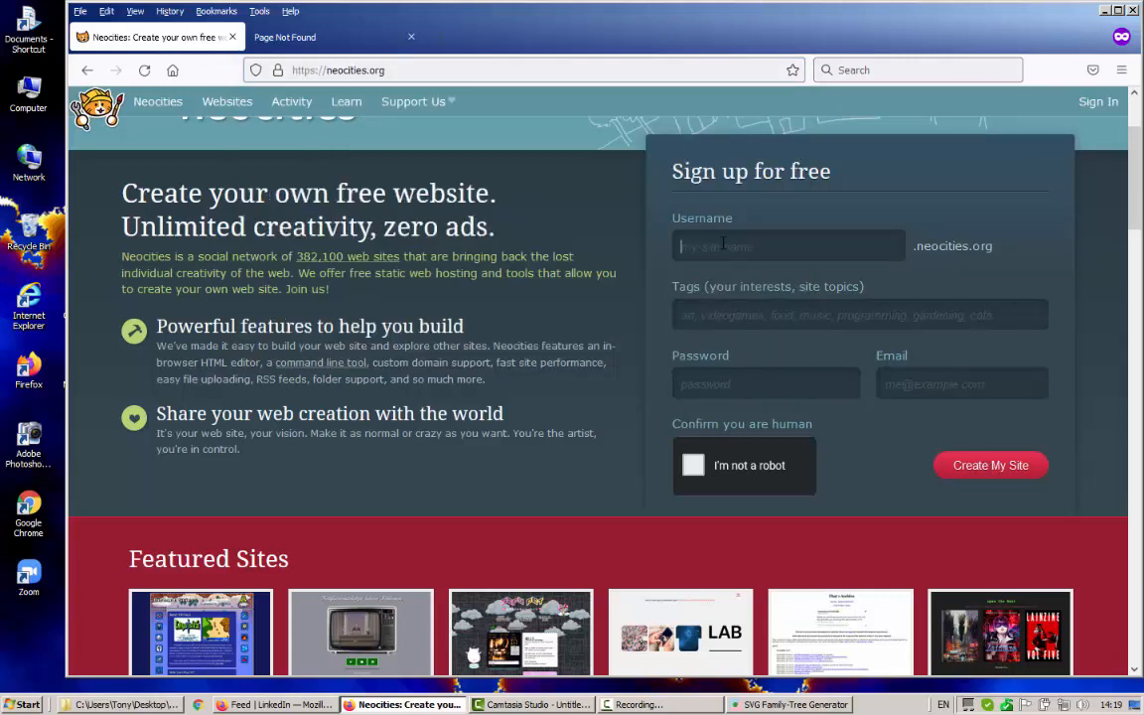
{"action": "type", "text": "svgexample"}
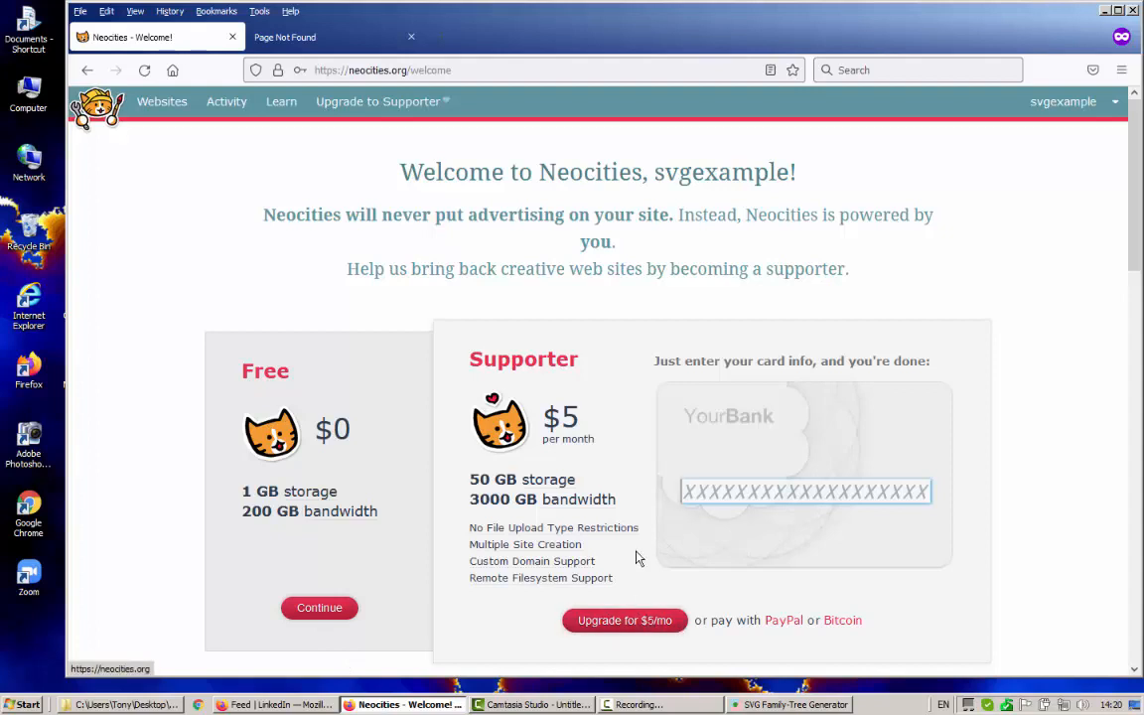
{"action": "mouse_move", "coordinate": [577, 544]}
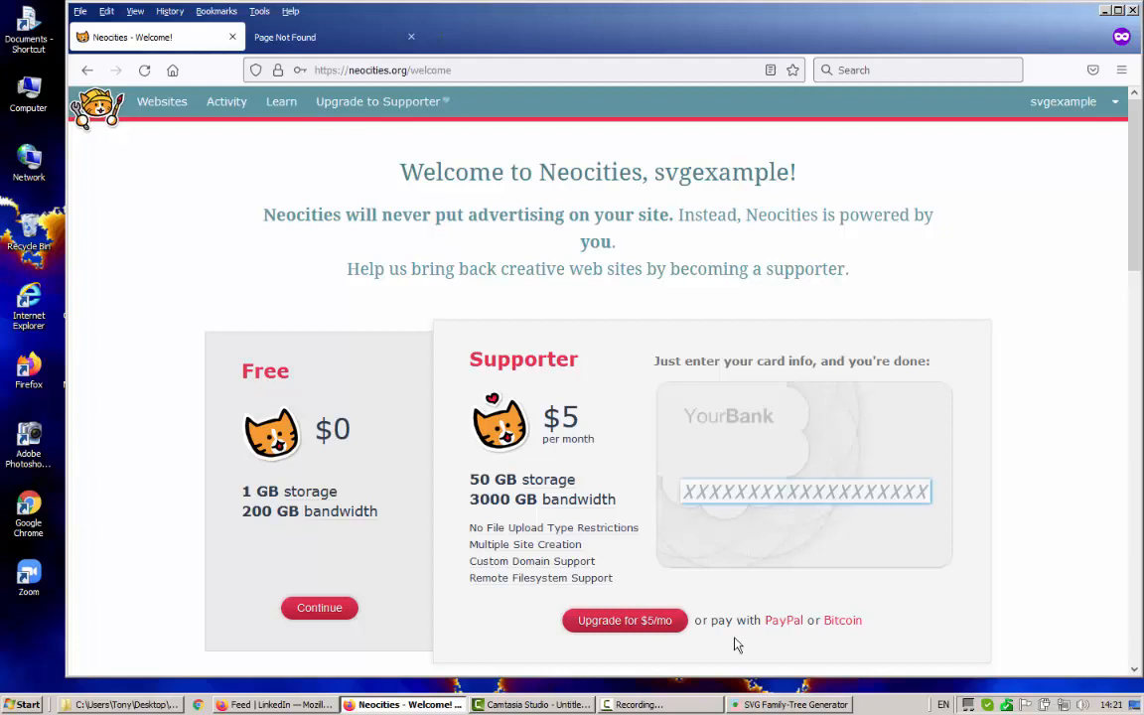
{"action": "left_click", "coordinate": [314, 609]}
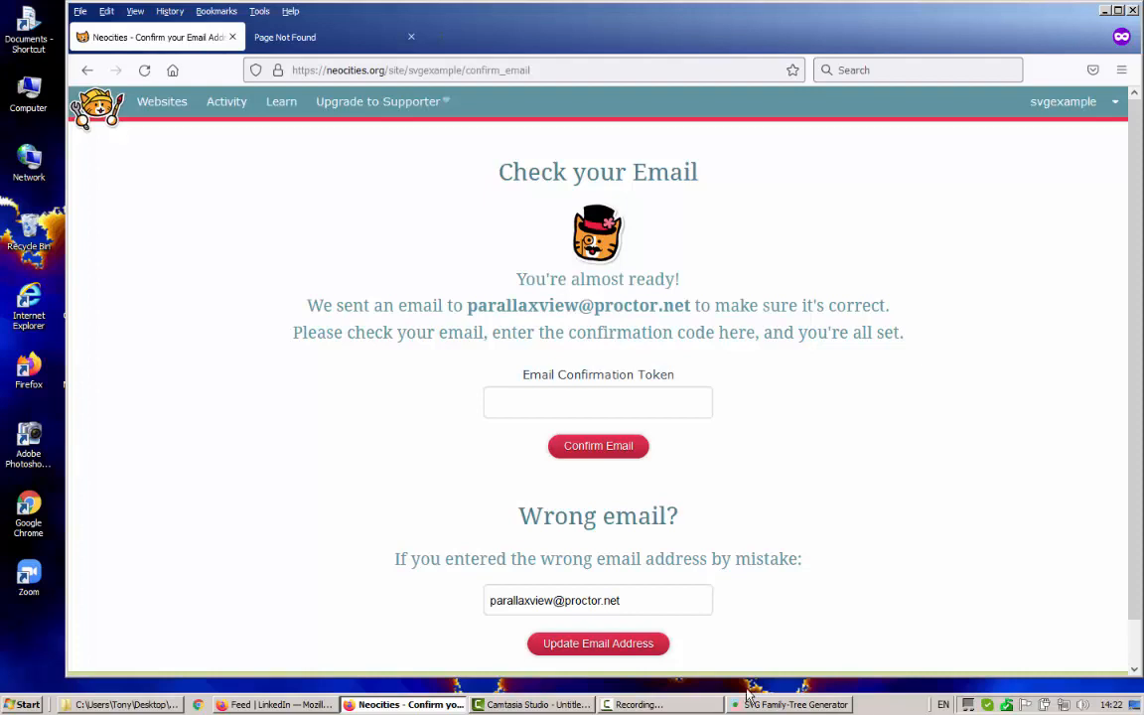
Confirm the account's e-mail with the confirmation token received by mail and go to the site dashboard
{"action": "scroll", "coordinate": [1036, 350], "scroll_direction": "down", "scroll_amount": 1}
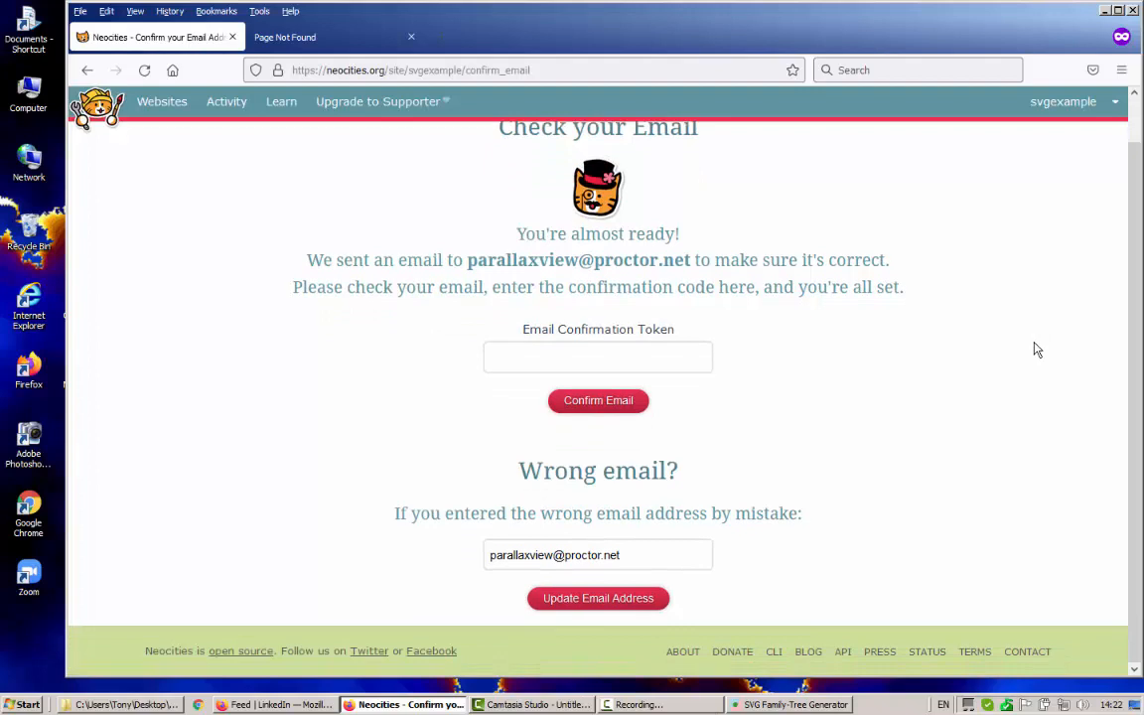
{"action": "left_click", "coordinate": [591, 402]}
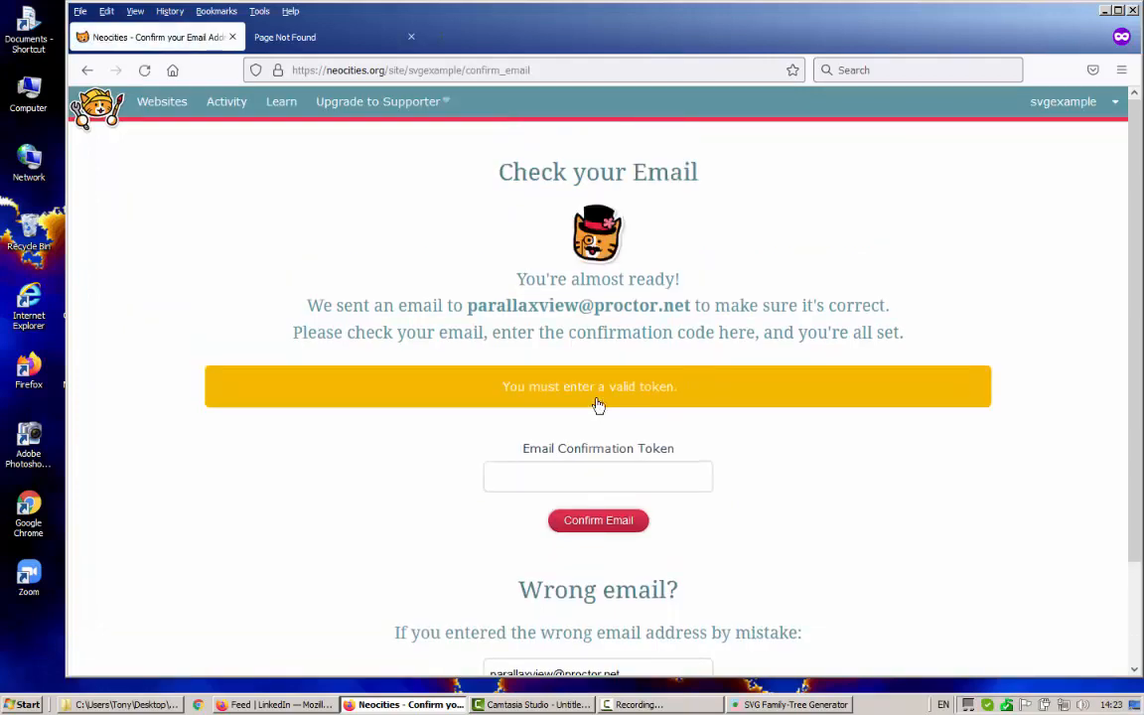
{"action": "left_click", "coordinate": [610, 527]}
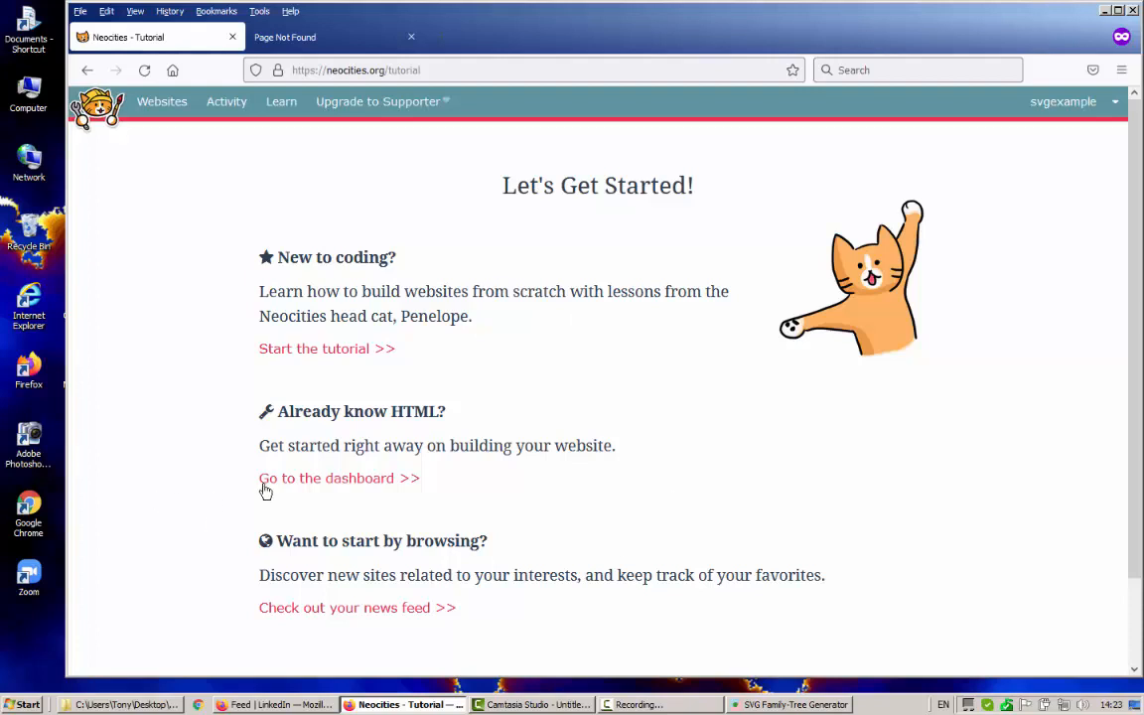
{"action": "left_click", "coordinate": [311, 481]}
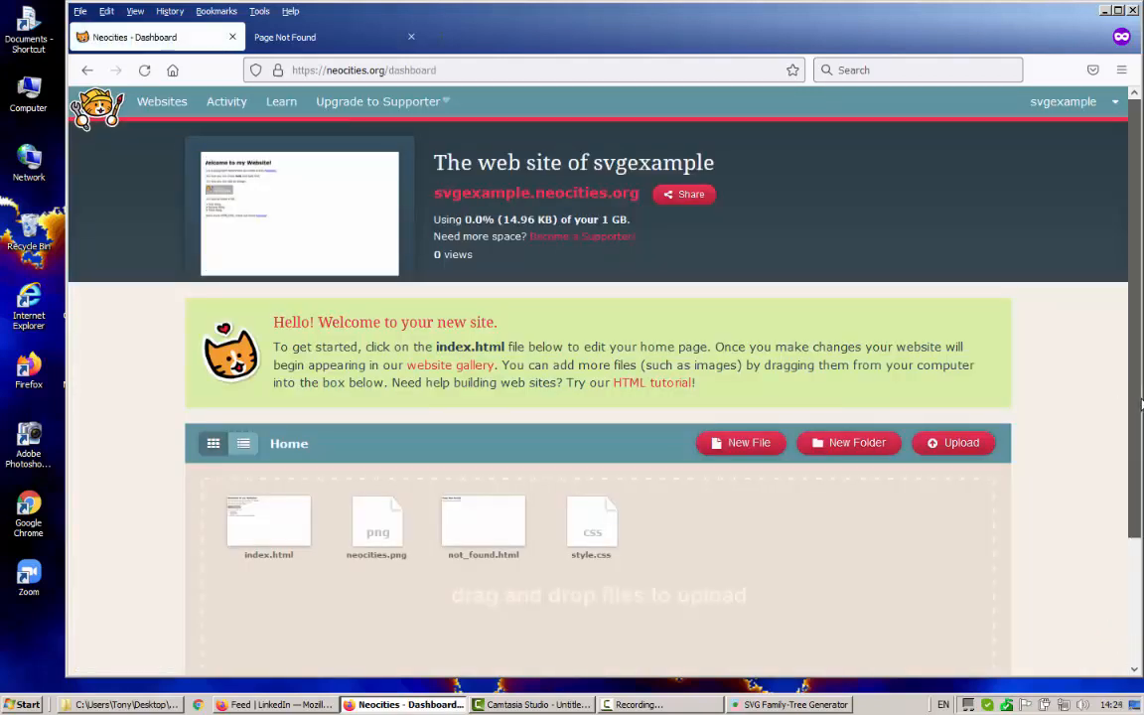
Start a file upload to the site's Home folder and browse to the SVG folder on the Desktop
{"action": "scroll", "coordinate": [1023, 362], "scroll_direction": "down", "scroll_amount": 2}
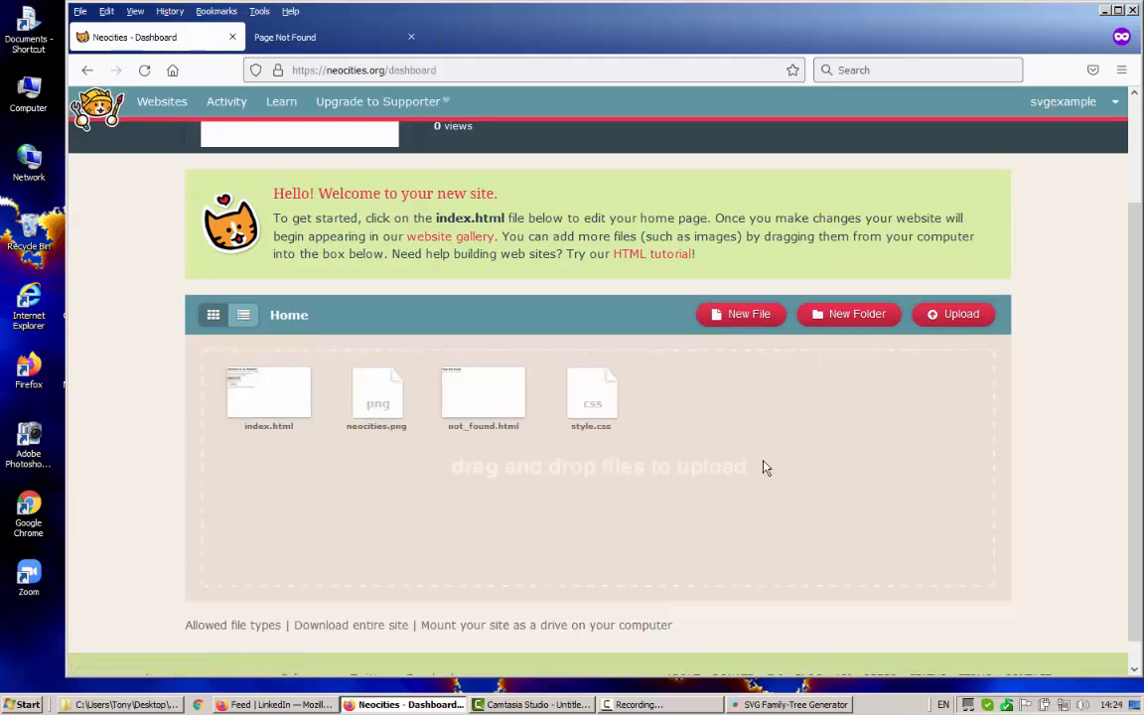
{"action": "scroll", "coordinate": [765, 468], "scroll_direction": "up", "scroll_amount": 1}
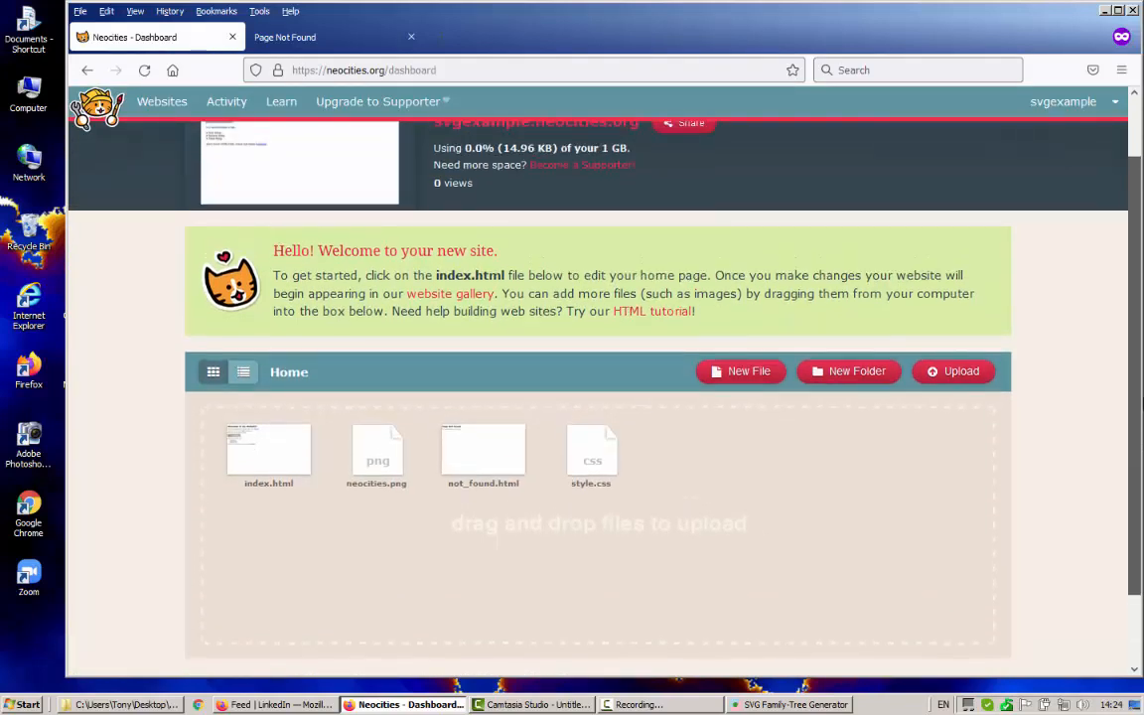
{"action": "scroll", "coordinate": [1118, 419], "scroll_direction": "up", "scroll_amount": 1}
{"action": "scroll", "coordinate": [1118, 419], "scroll_direction": "down", "scroll_amount": 1}
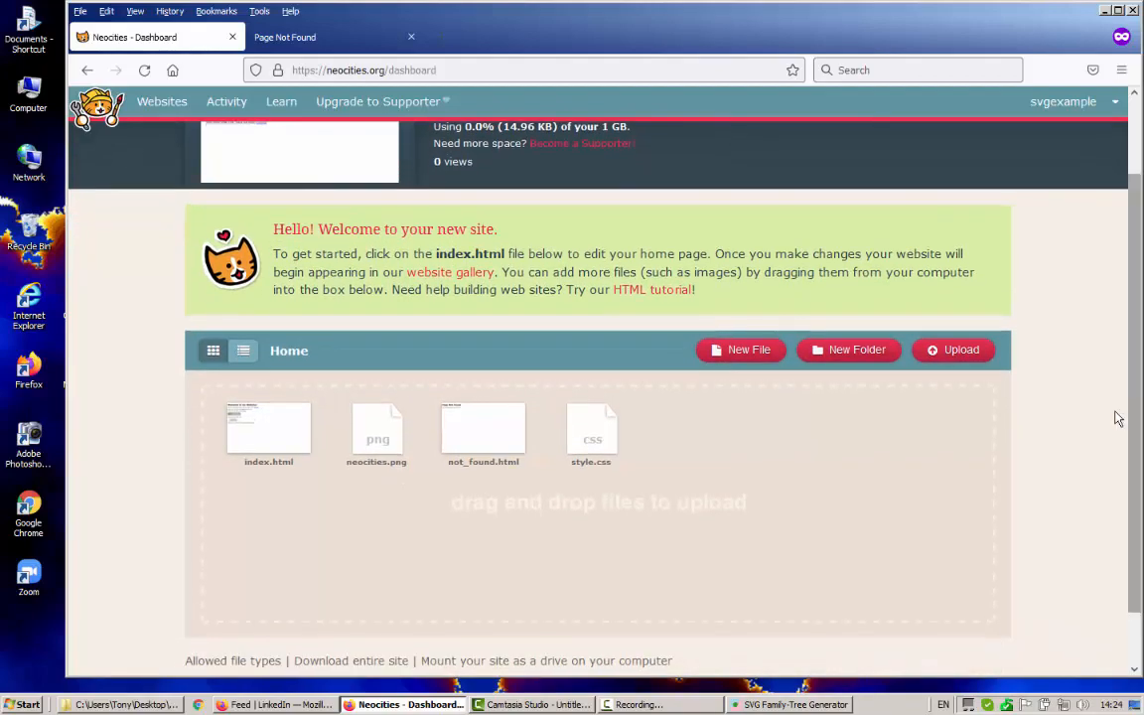
{"action": "left_click", "coordinate": [961, 354]}
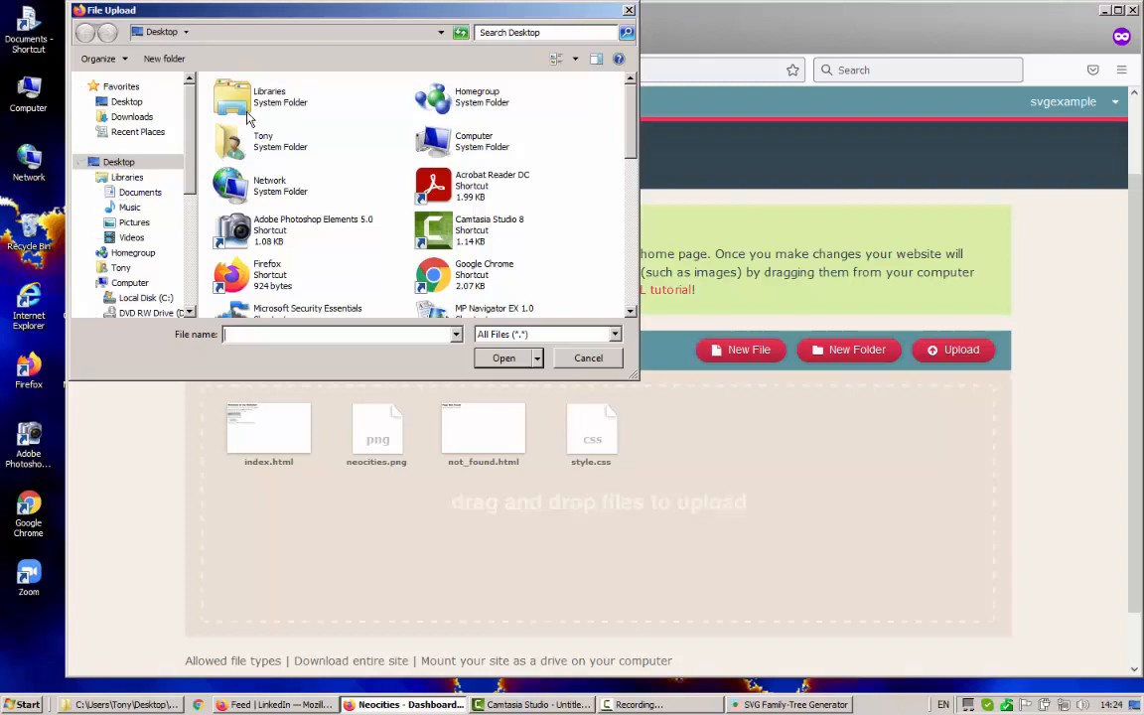
{"action": "scroll", "coordinate": [248, 119], "scroll_direction": "down", "scroll_amount": 5}
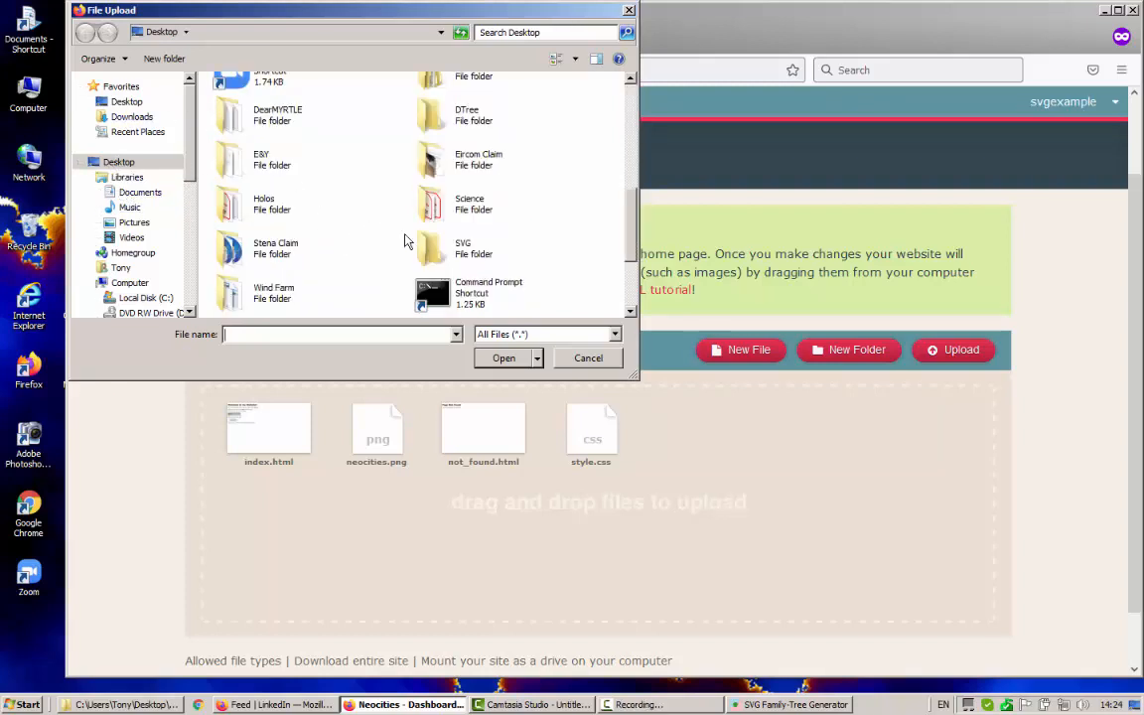
{"action": "double_click", "coordinate": [412, 230]}
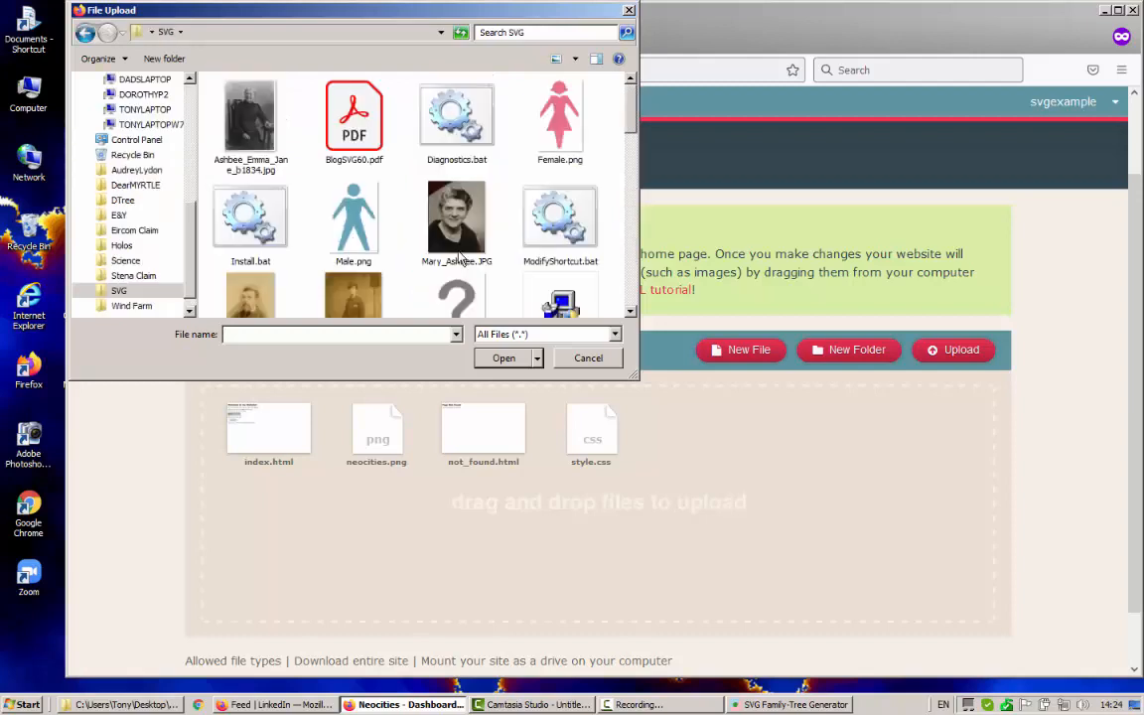
Show the SVG folder's files in the Details view, sorted by type
{"action": "left_click", "coordinate": [579, 59]}
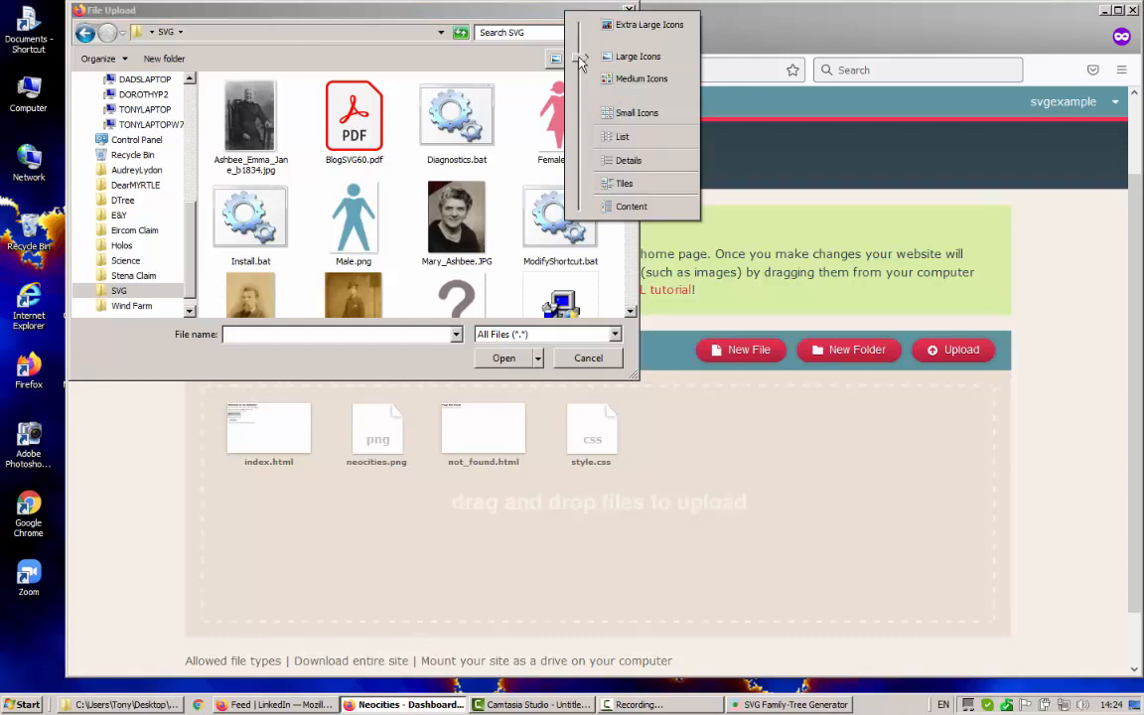
{"action": "left_click", "coordinate": [633, 162]}
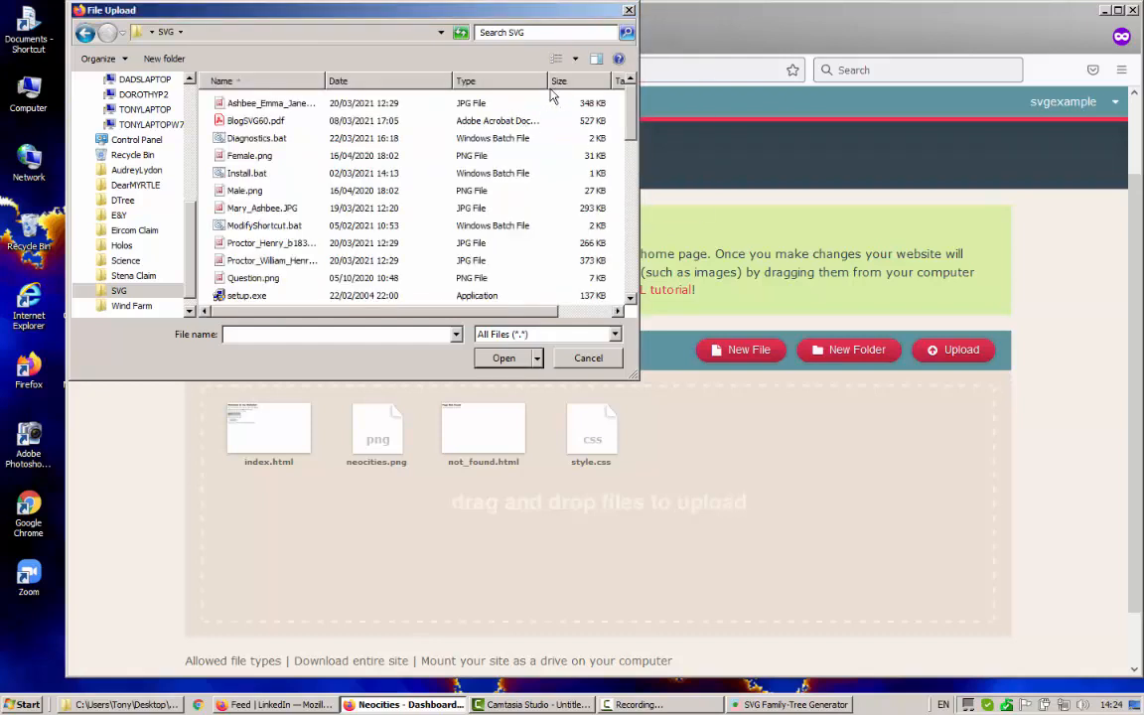
{"action": "left_click", "coordinate": [489, 84]}
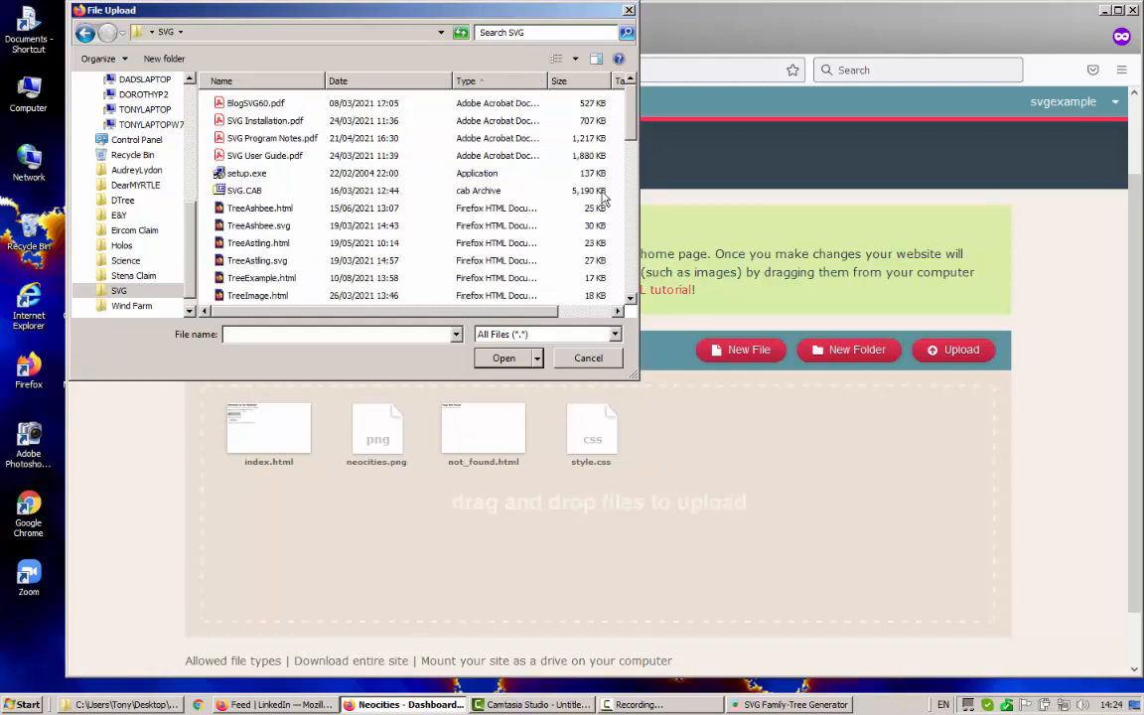
Select all the JPG portrait files in the SVG folder and upload them to the site
{"action": "left_click_drag", "start_coordinate": [629, 136], "coordinate": [642, 213]}
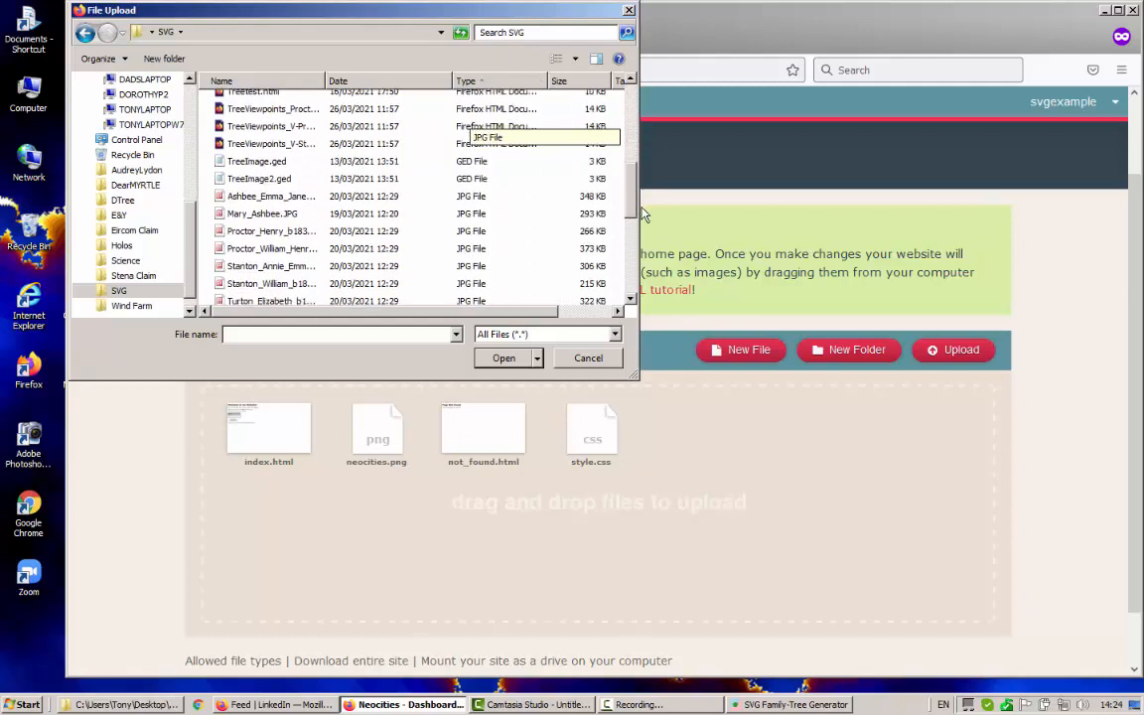
{"action": "left_click", "coordinate": [462, 196]}
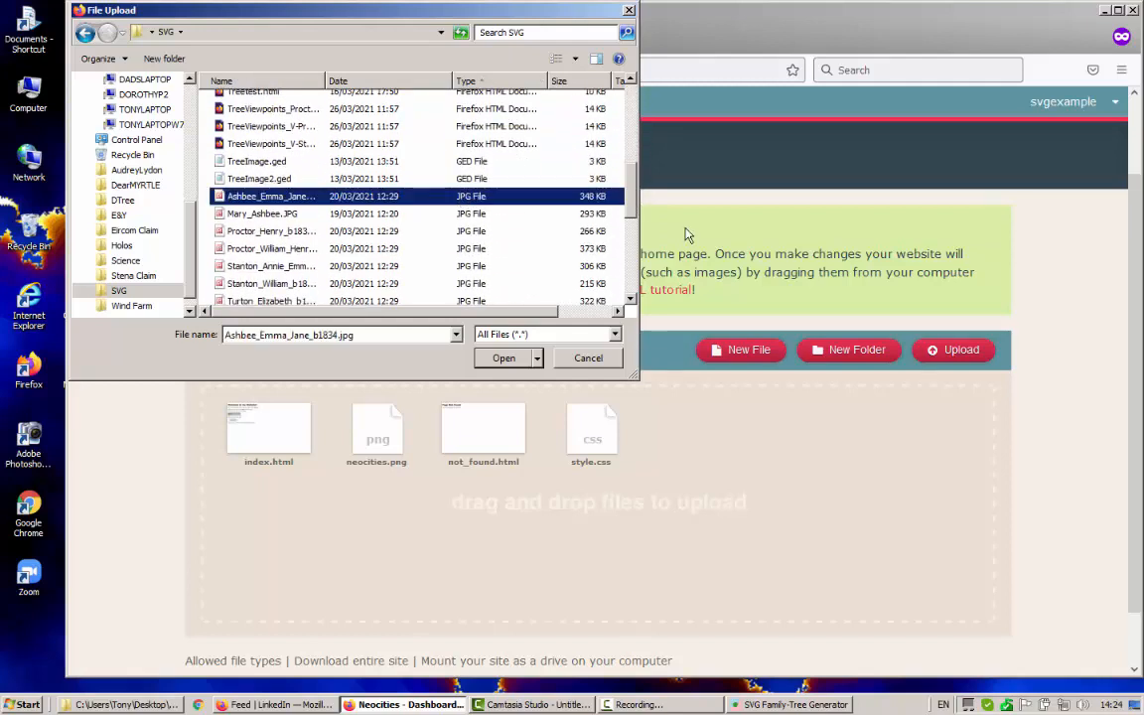
{"action": "left_click_drag", "start_coordinate": [629, 213], "coordinate": [562, 230]}
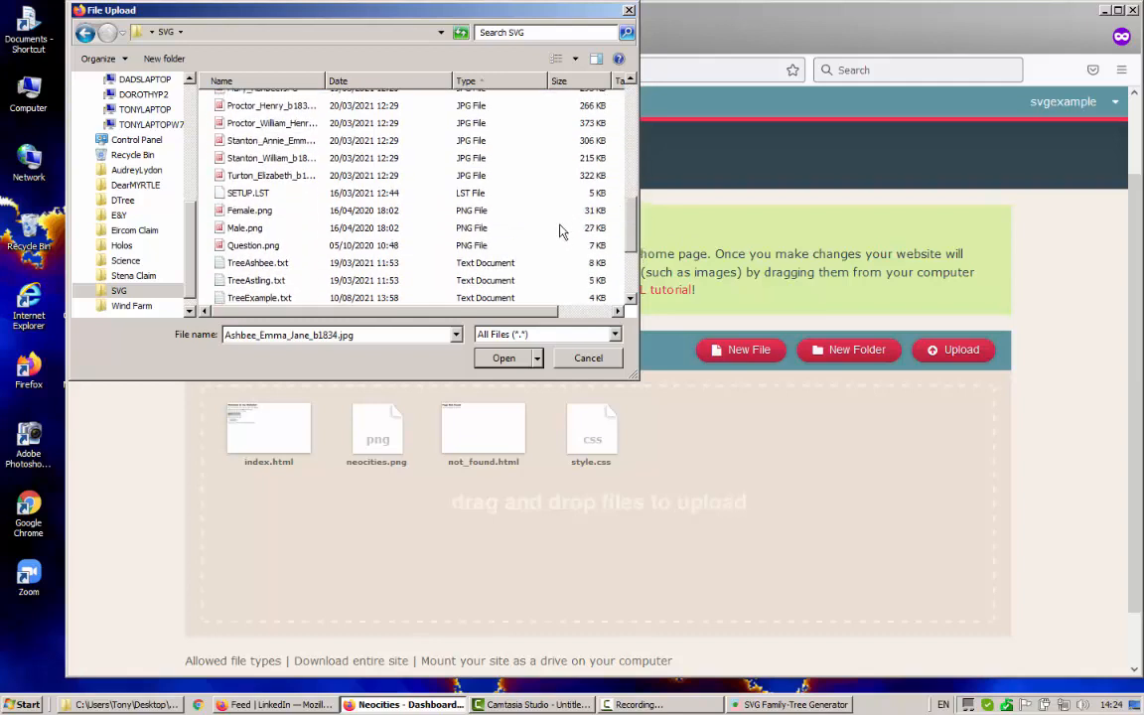
{"action": "left_click", "coordinate": [477, 177], "text": "shift"}
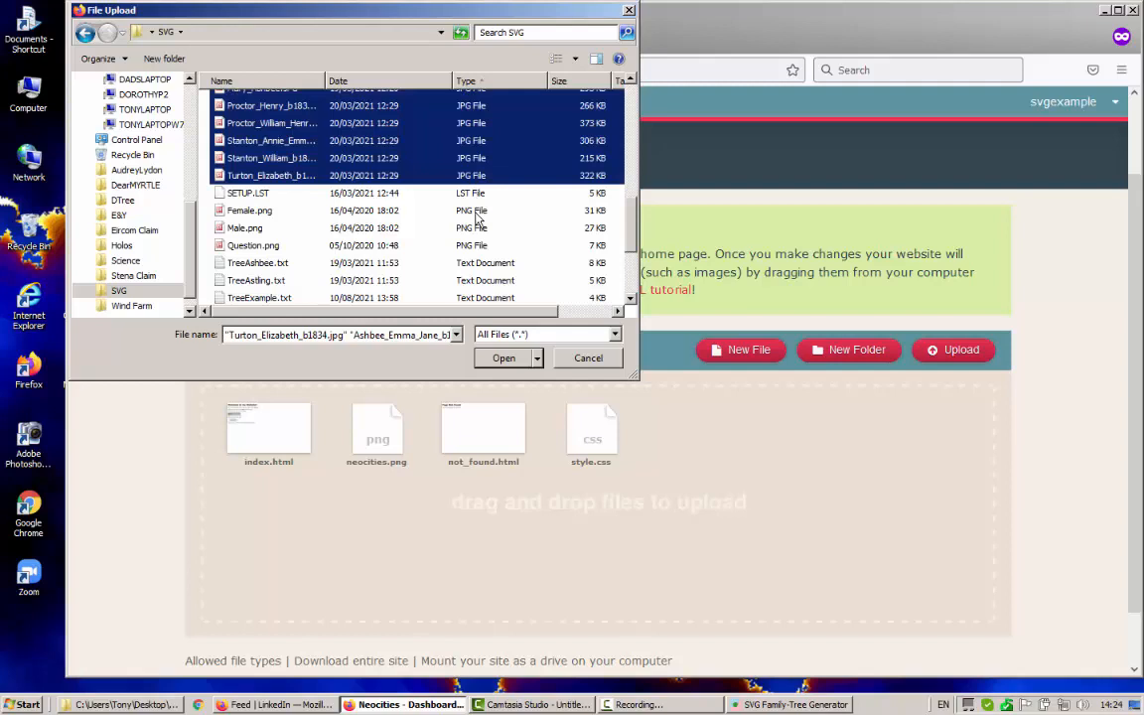
{"action": "left_click", "coordinate": [501, 357]}
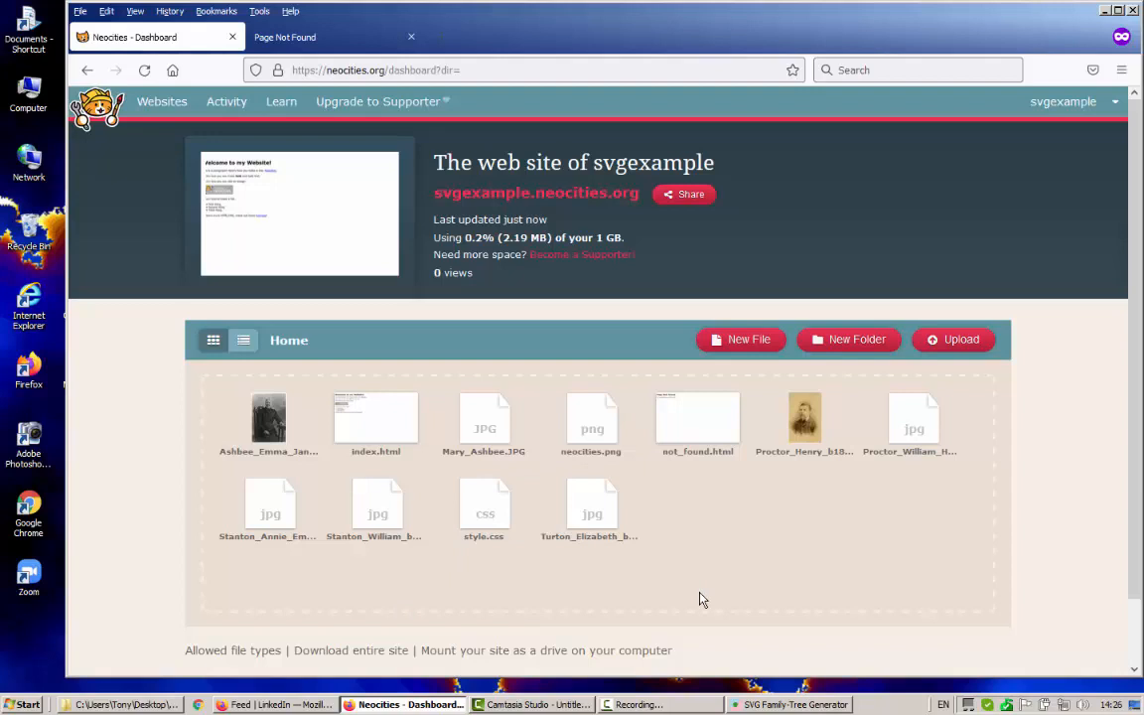
Switch to SVG Family-Tree Generator, open TreeExample in the Tree Designer, and open its place management
{"action": "left_click", "coordinate": [139, 704]}
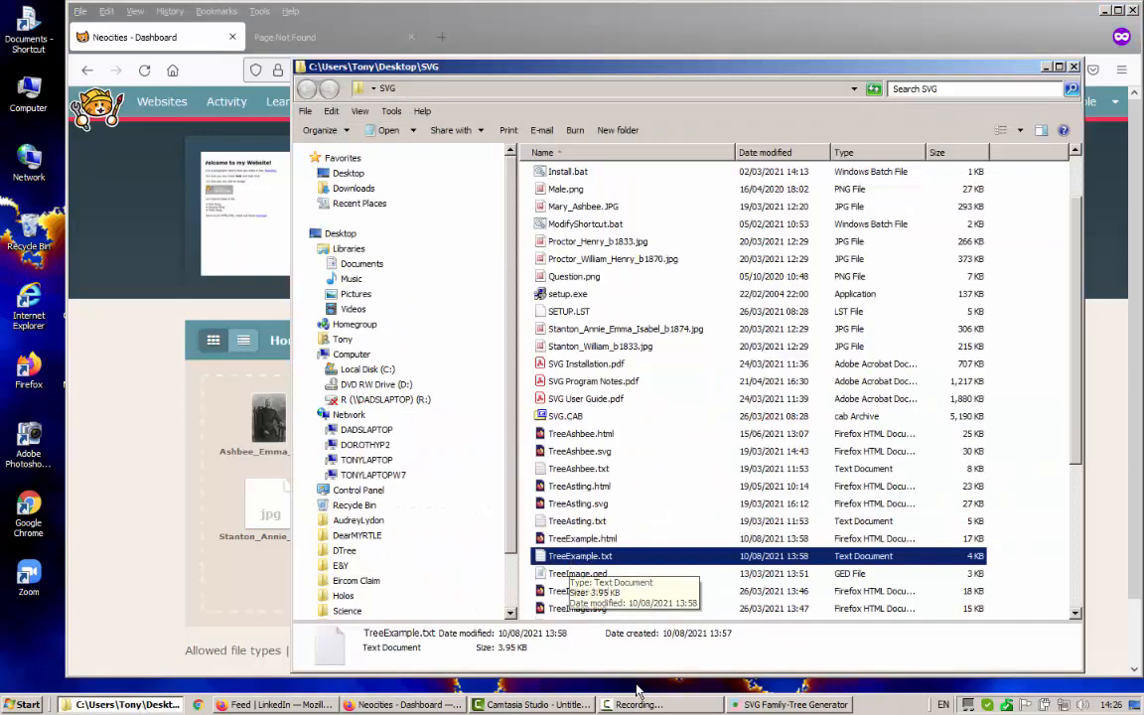
{"action": "left_click", "coordinate": [795, 705]}
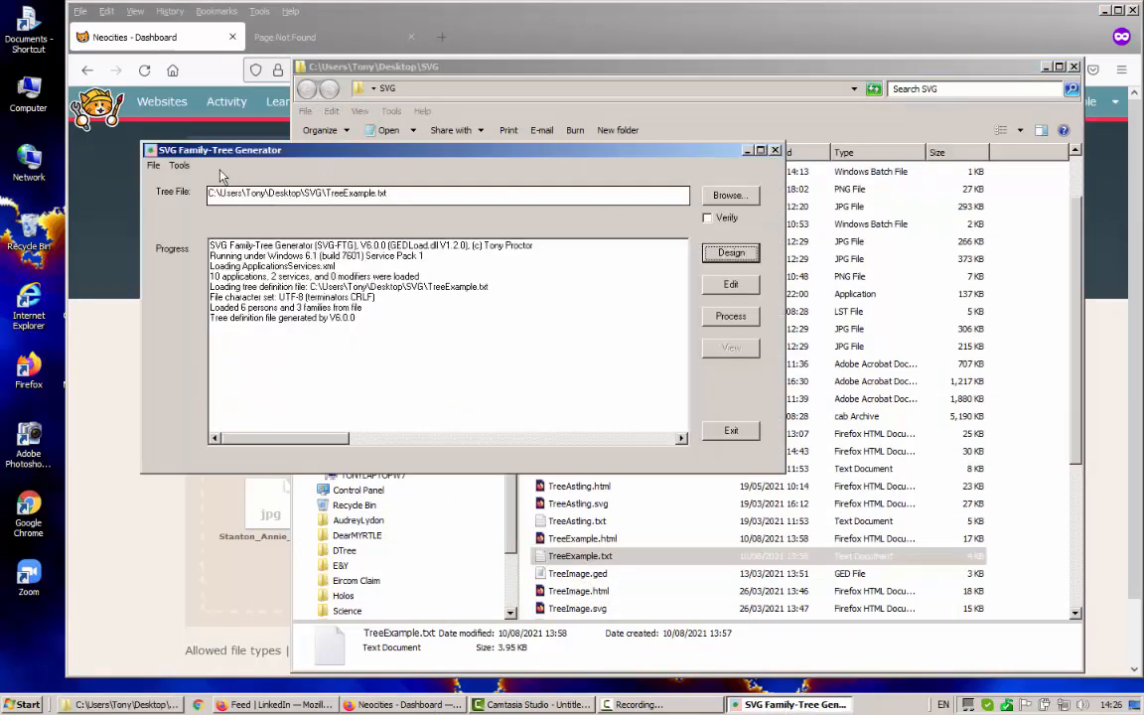
{"action": "left_click", "coordinate": [733, 254]}
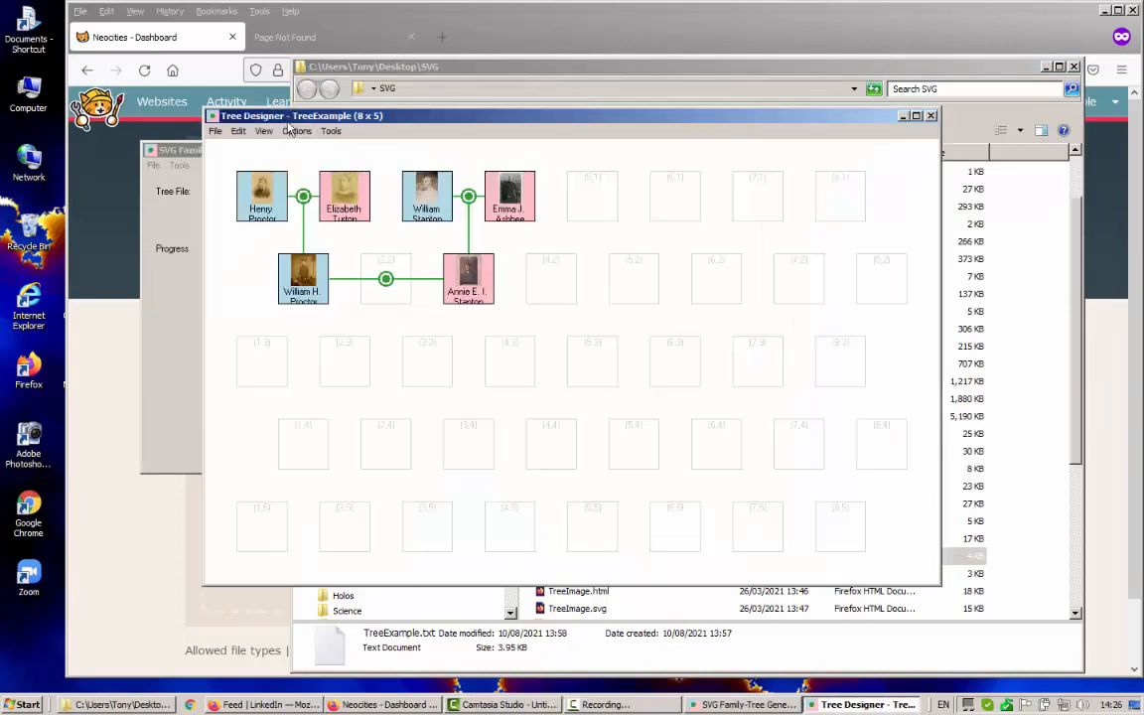
{"action": "left_click", "coordinate": [330, 132]}
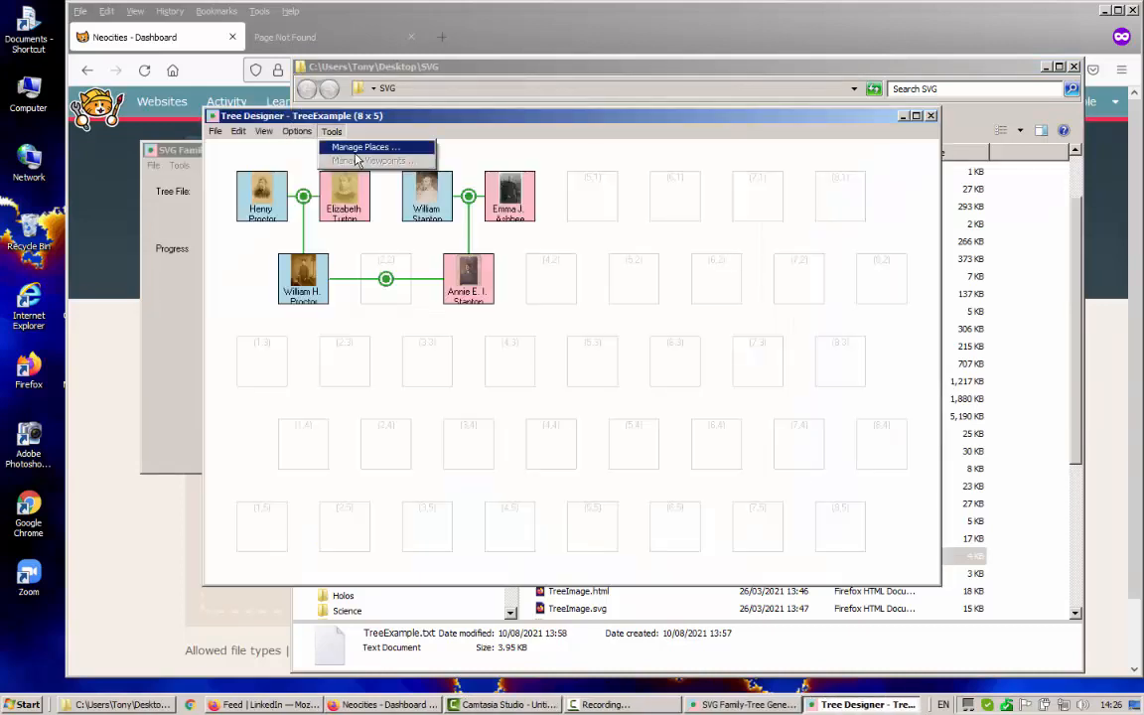
{"action": "left_click", "coordinate": [358, 148]}
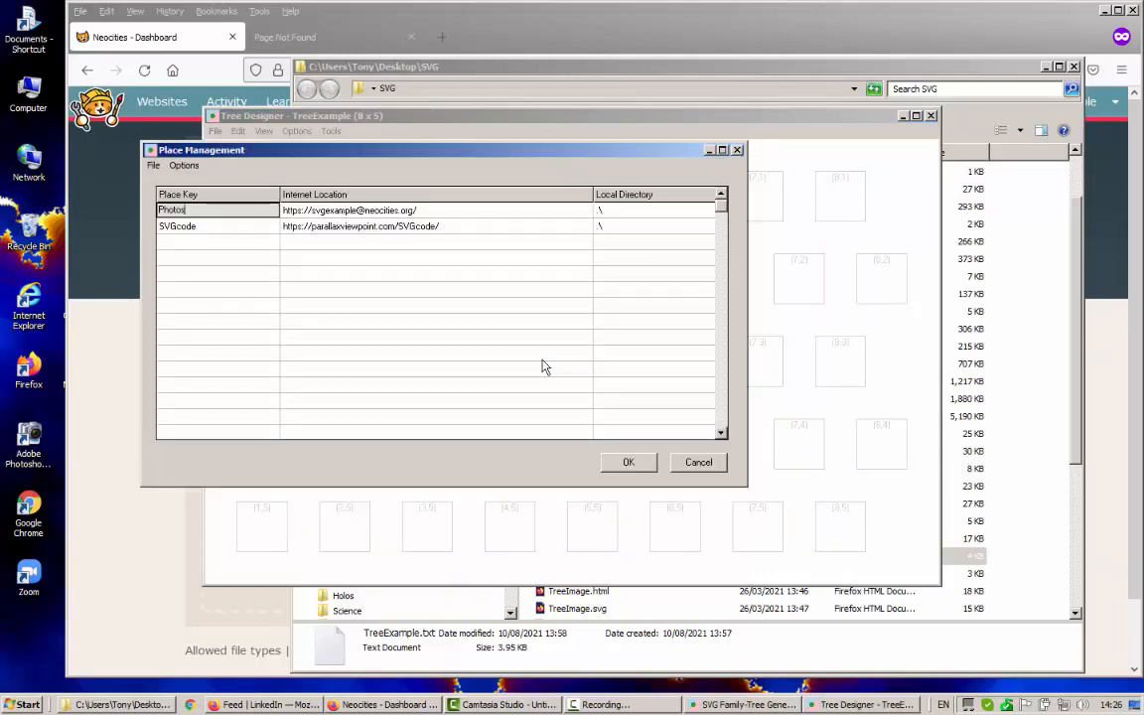
{"action": "double_click", "coordinate": [192, 211]}
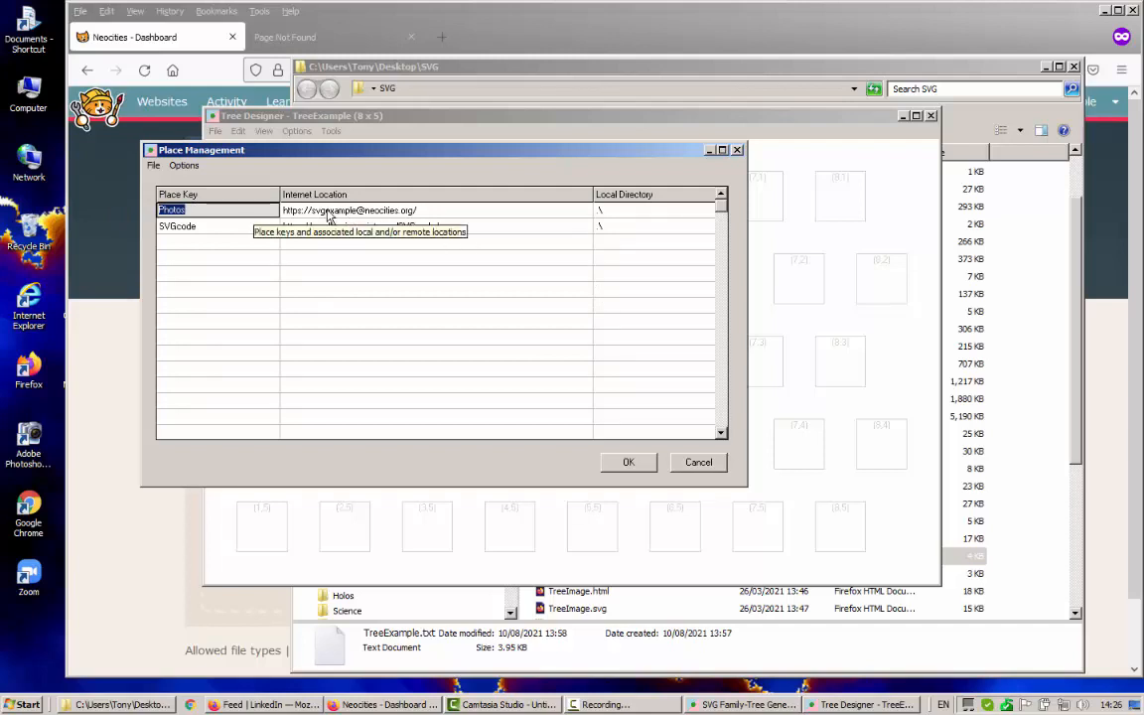
{"action": "left_click", "coordinate": [364, 213]}
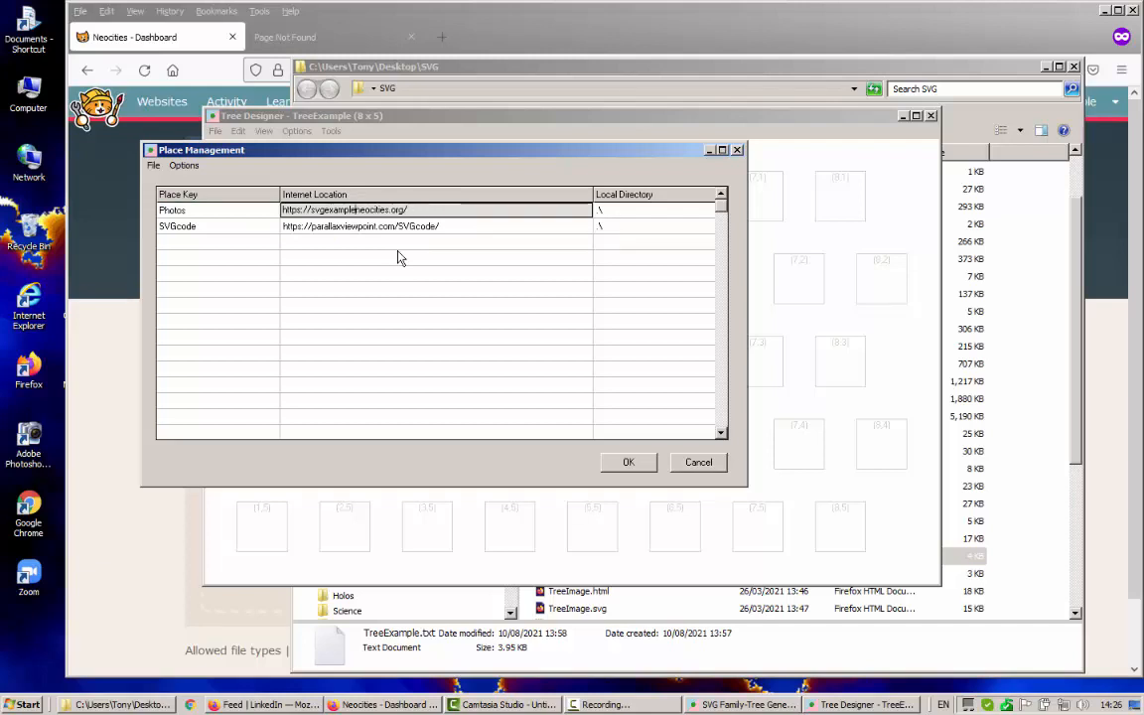
{"action": "key", "text": "BackSpace"}
Check the options for the Photos place's local directory and accept the edited place definitions
{"action": "right_click", "coordinate": [637, 217]}
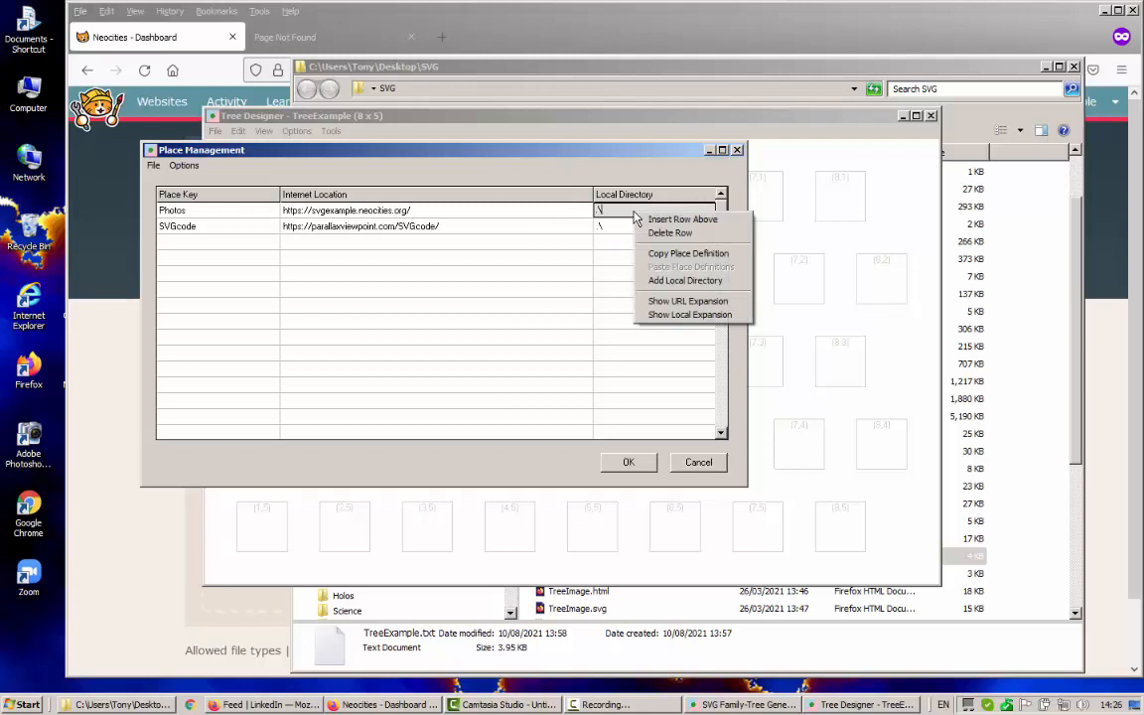
{"action": "left_click", "coordinate": [666, 172]}
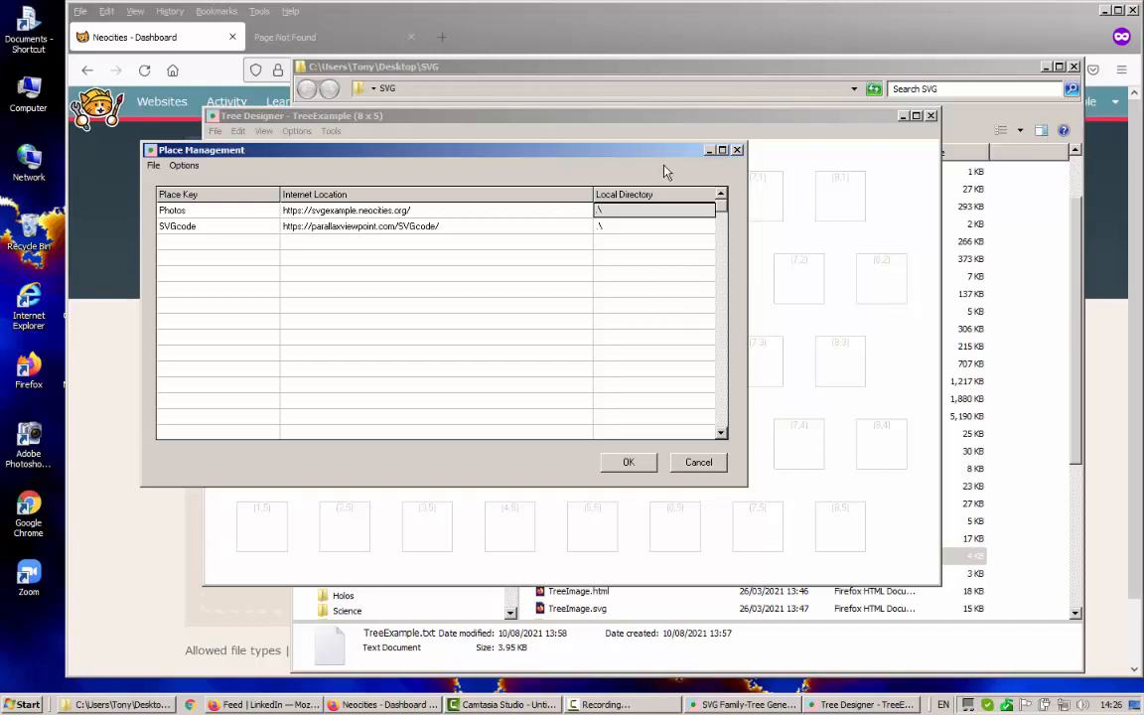
{"action": "left_click", "coordinate": [630, 463]}
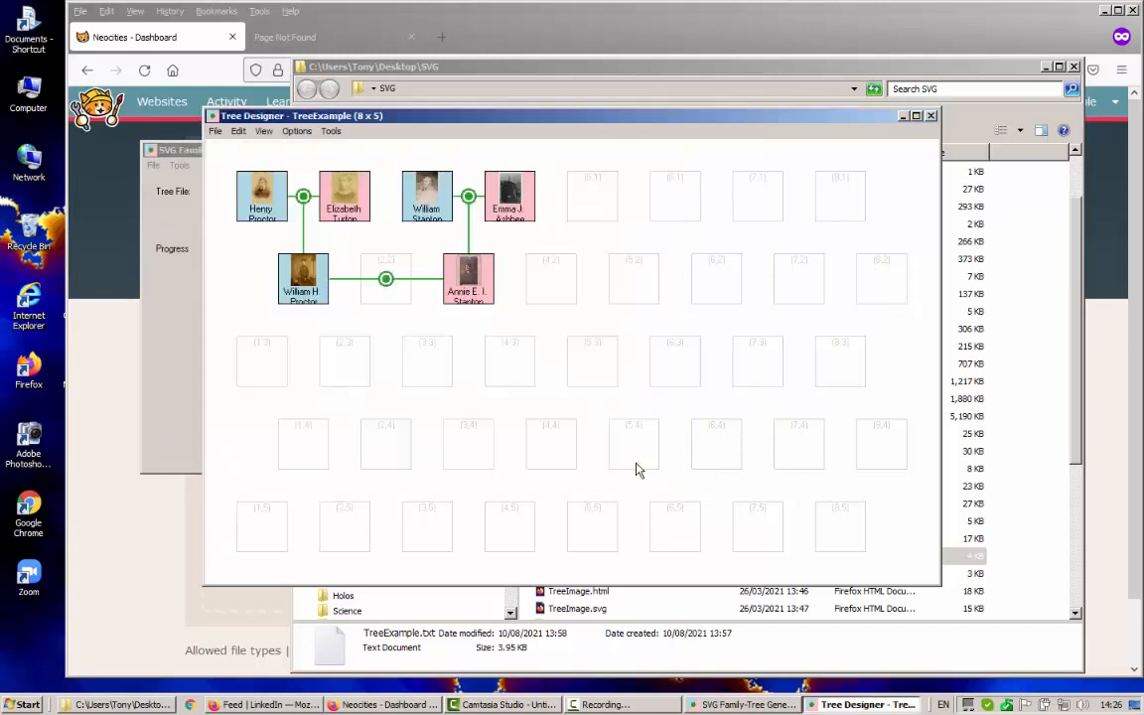
Edit the rightmost woman in the tree's top row so her image no longer uses the local copy, and save the person
{"action": "right_click", "coordinate": [507, 209]}
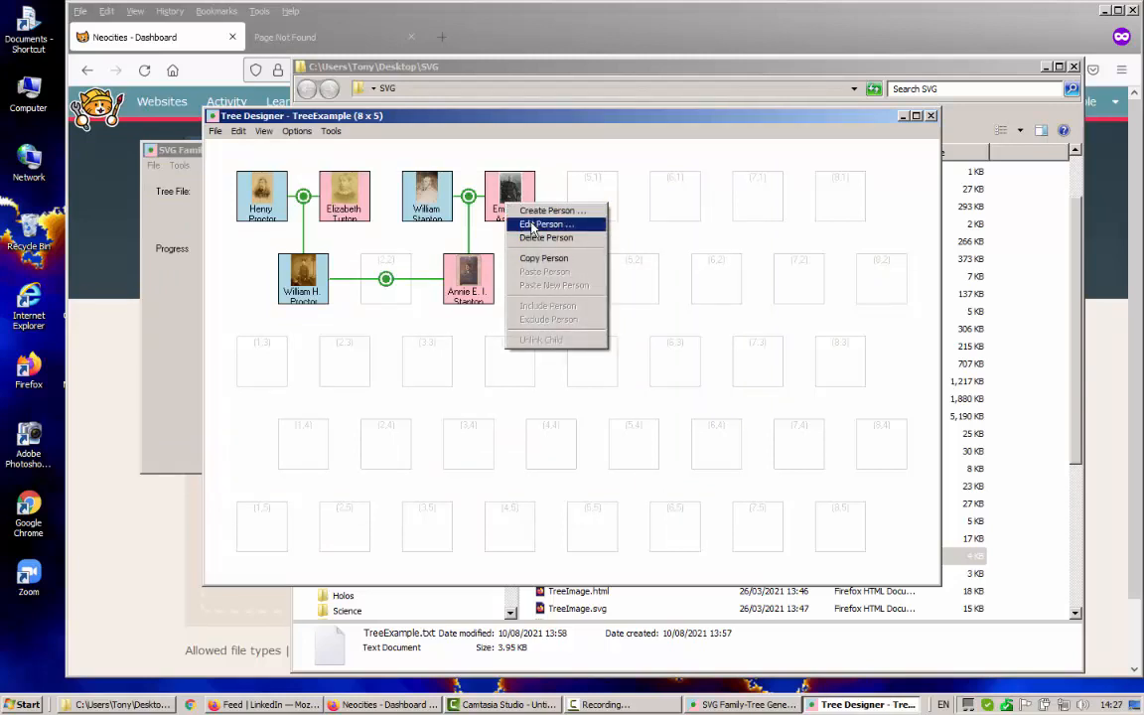
{"action": "left_click", "coordinate": [533, 227]}
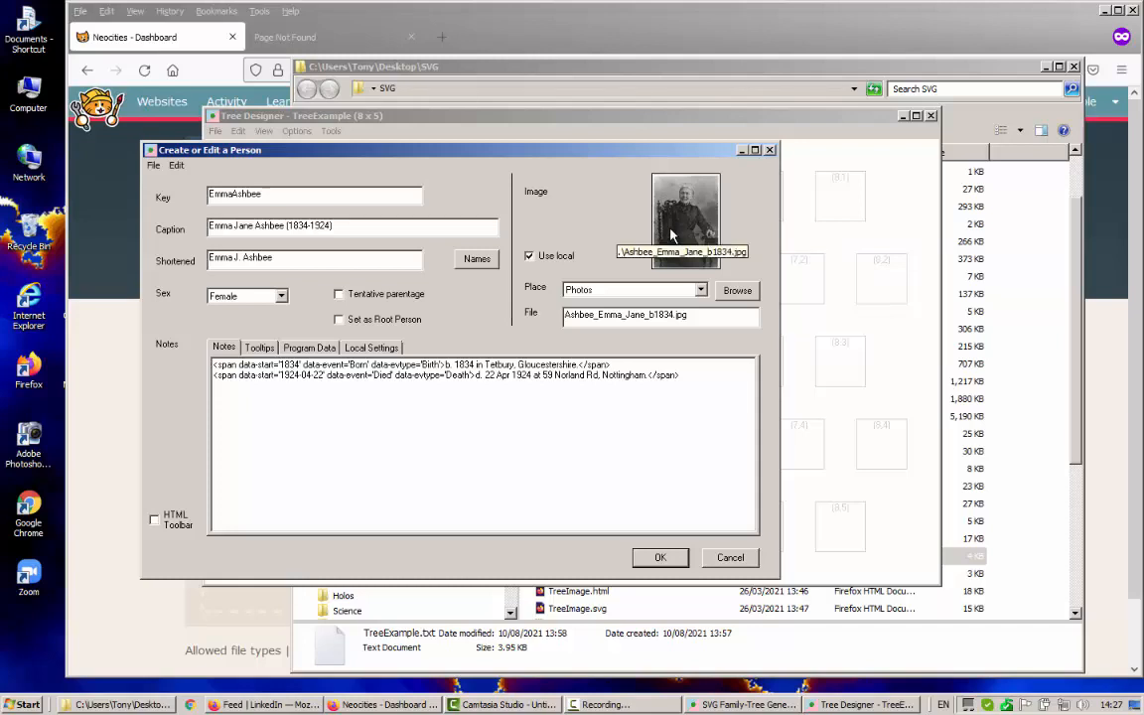
{"action": "left_click", "coordinate": [528, 255]}
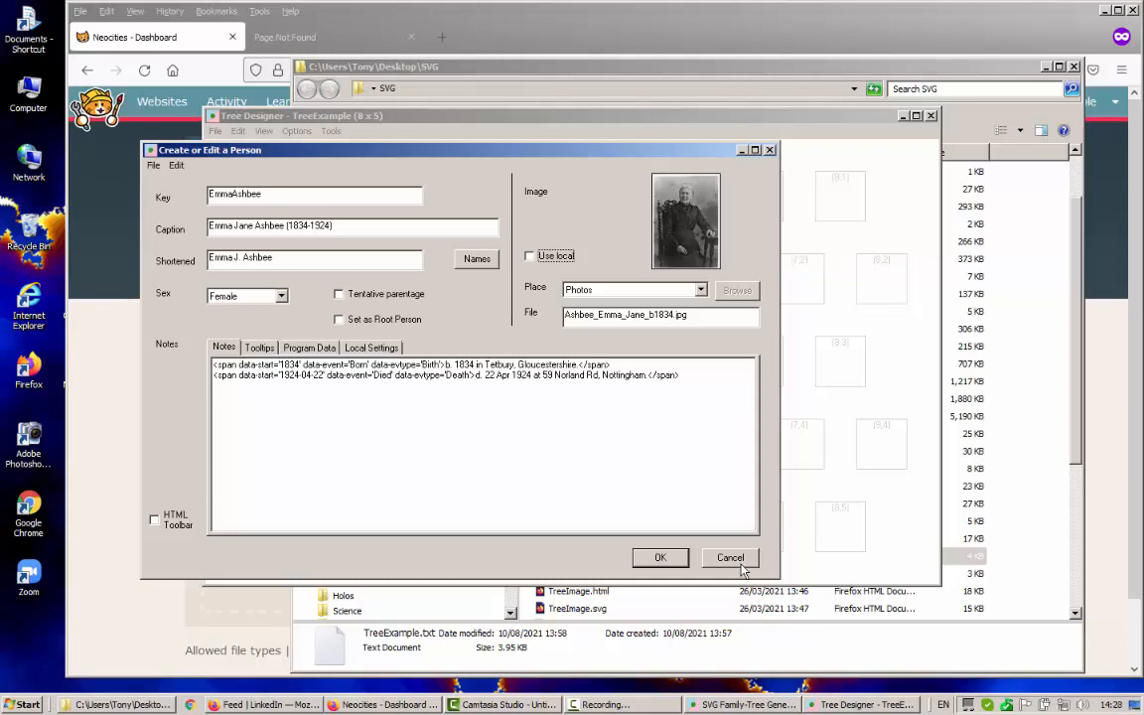
{"action": "left_click", "coordinate": [661, 557]}
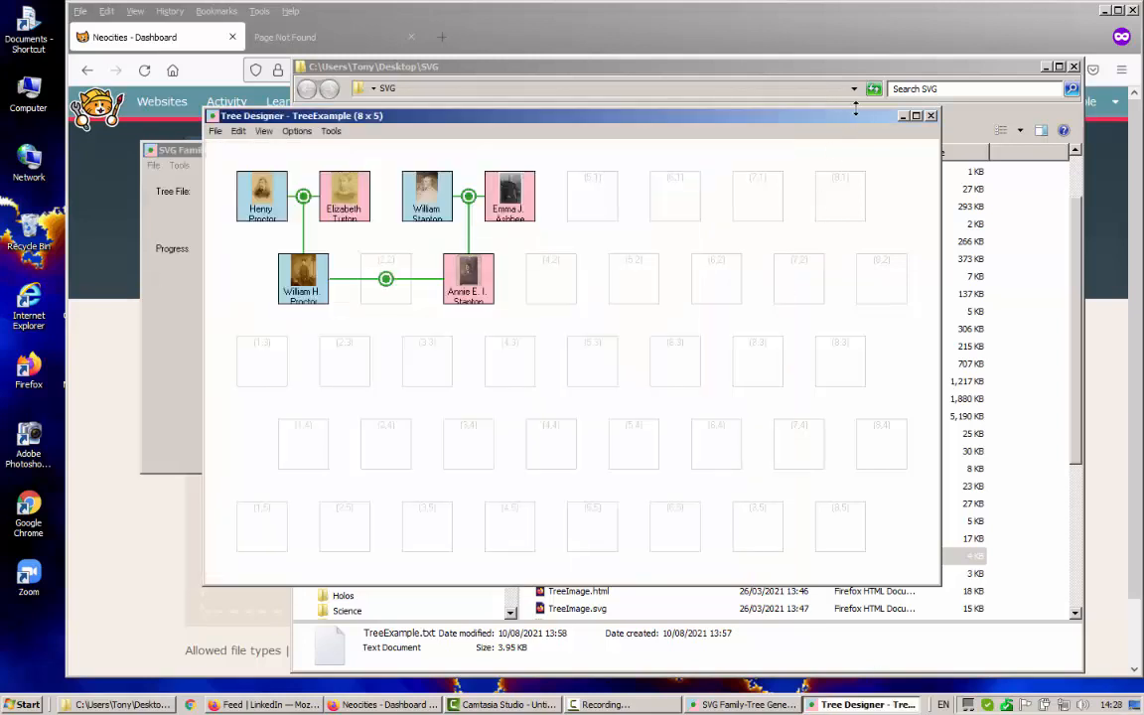
Close the Tree Designer and save the changes to the TreeExample.txt tree definition file
{"action": "left_click", "coordinate": [932, 116]}
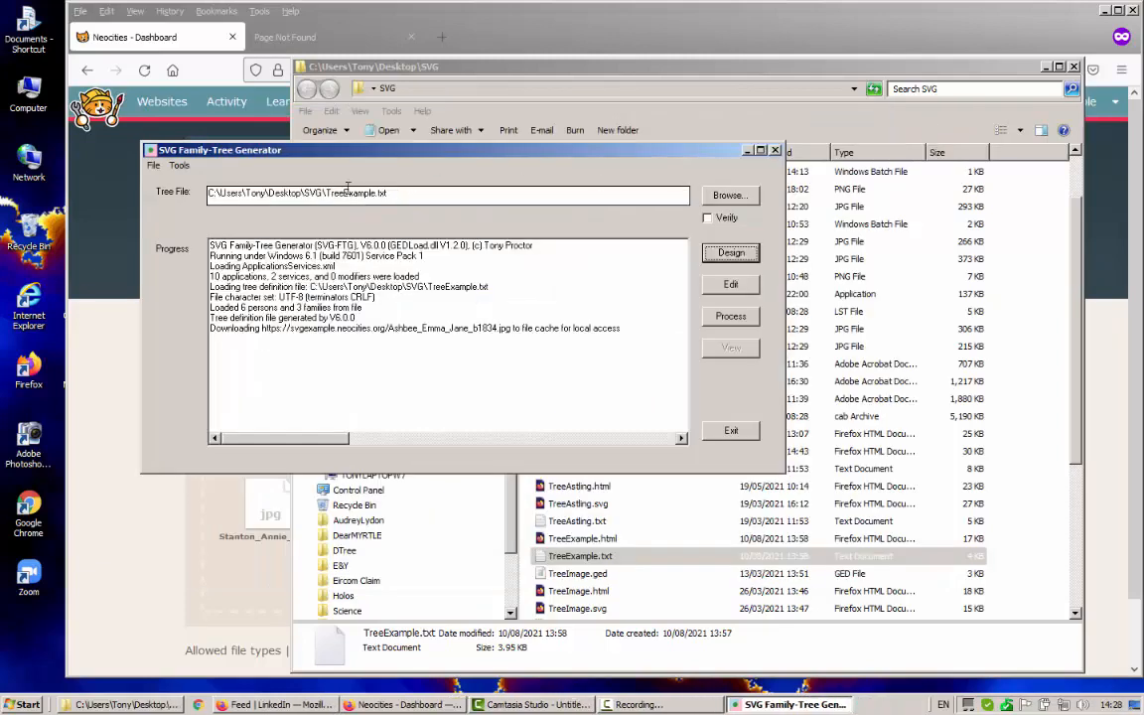
{"action": "left_click", "coordinate": [154, 167]}
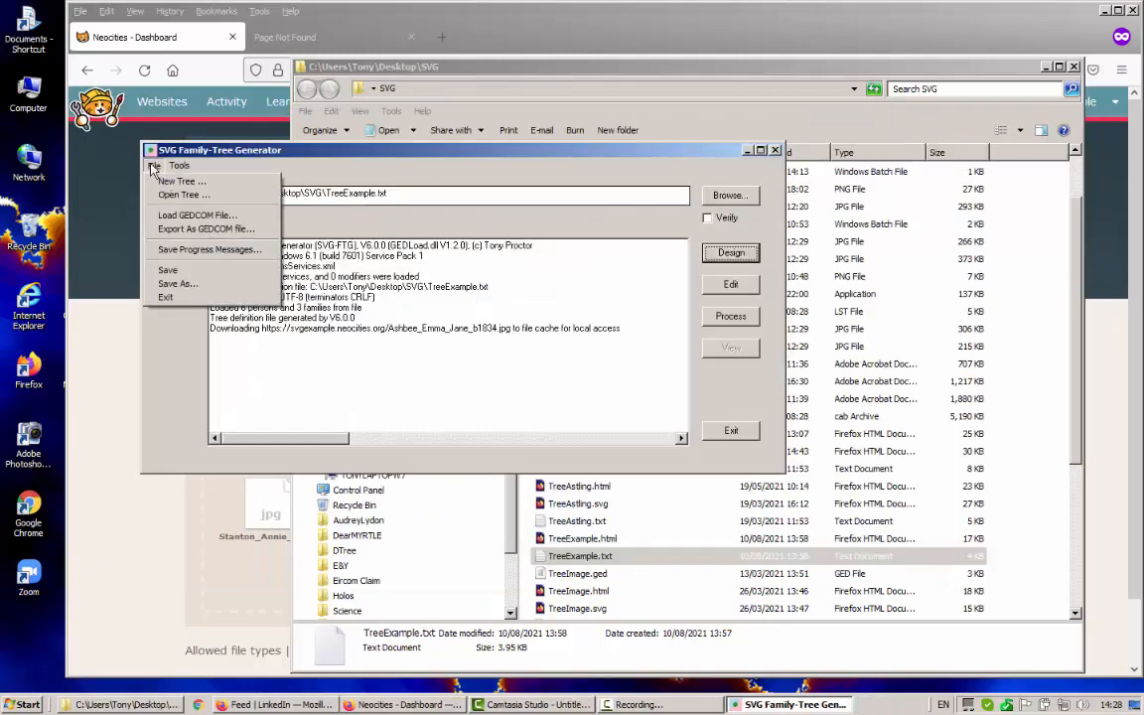
{"action": "left_click", "coordinate": [168, 271]}
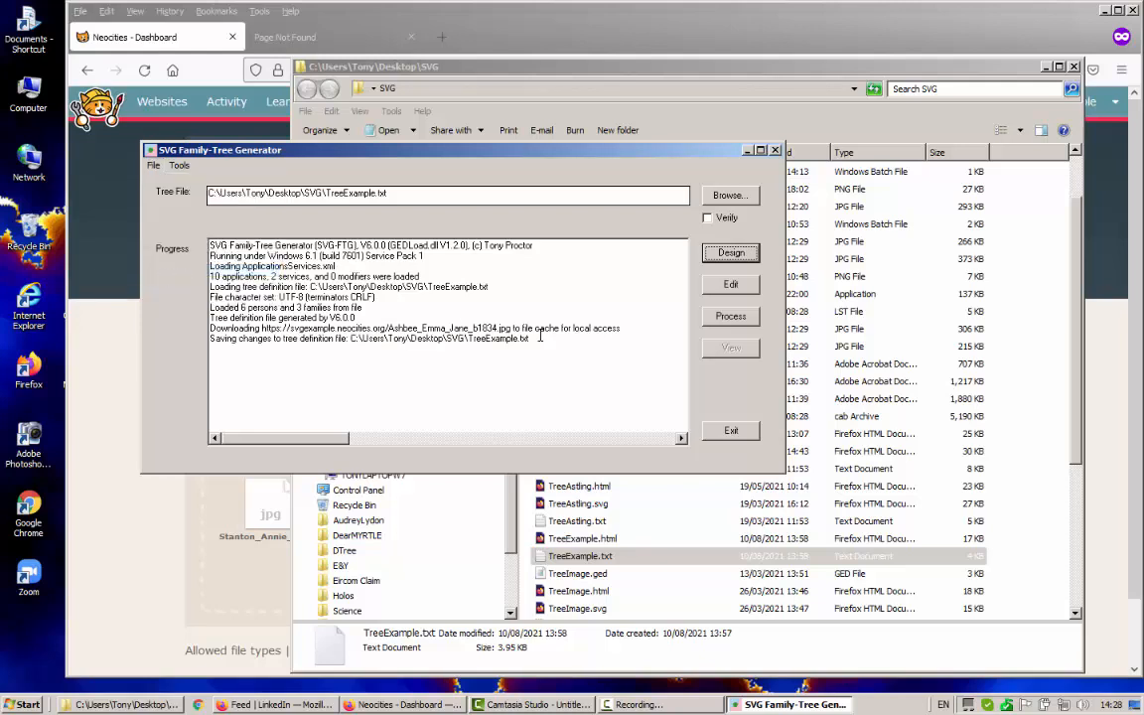
Process the tree to generate TreeExample.html and preview the page in the browser, closing the preview when done
{"action": "left_click", "coordinate": [731, 317]}
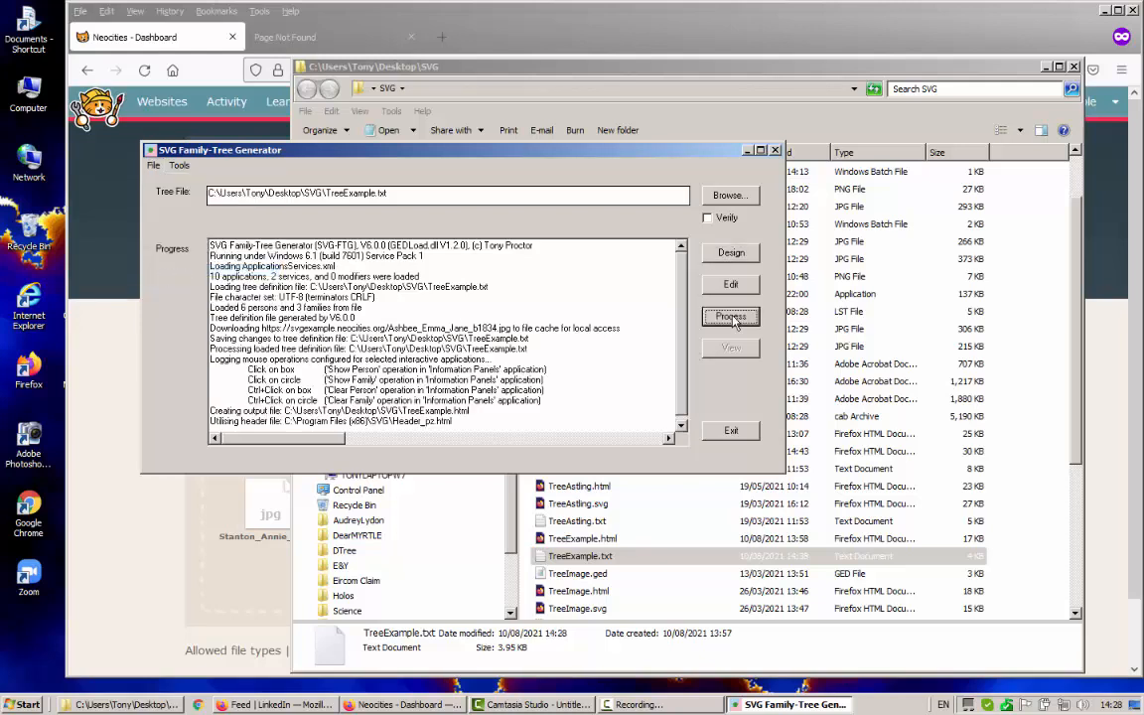
{"action": "scroll", "coordinate": [491, 362], "scroll_direction": "down", "scroll_amount": 1}
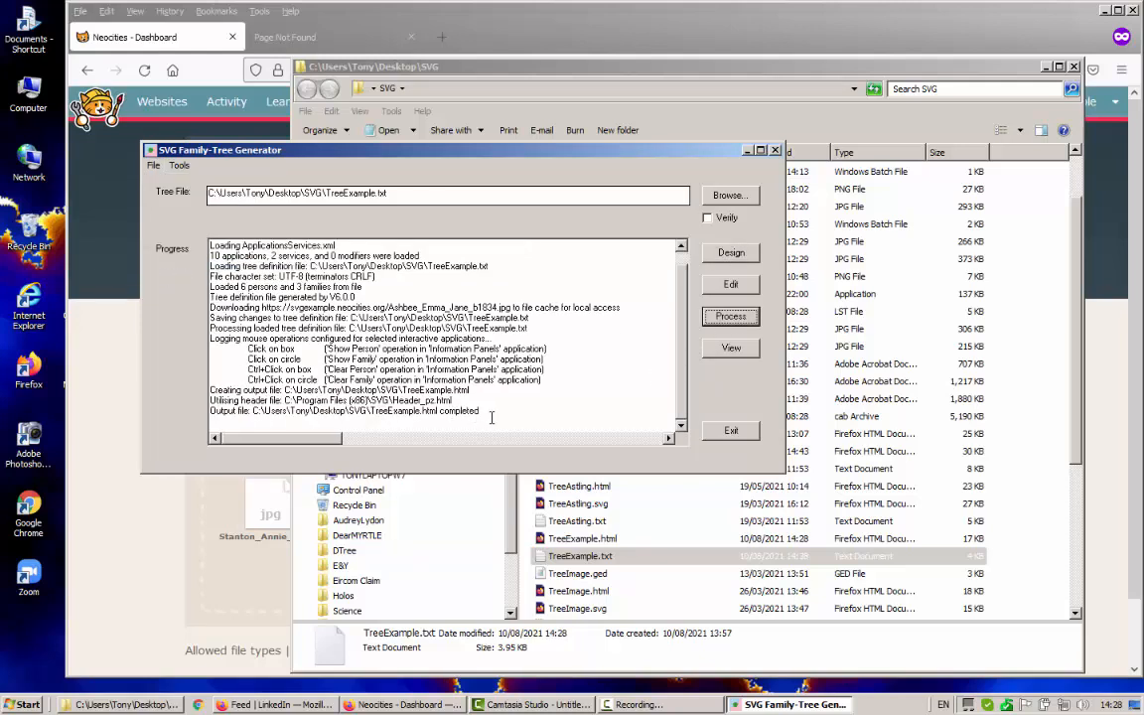
{"action": "left_click_drag", "start_coordinate": [478, 411], "coordinate": [204, 399]}
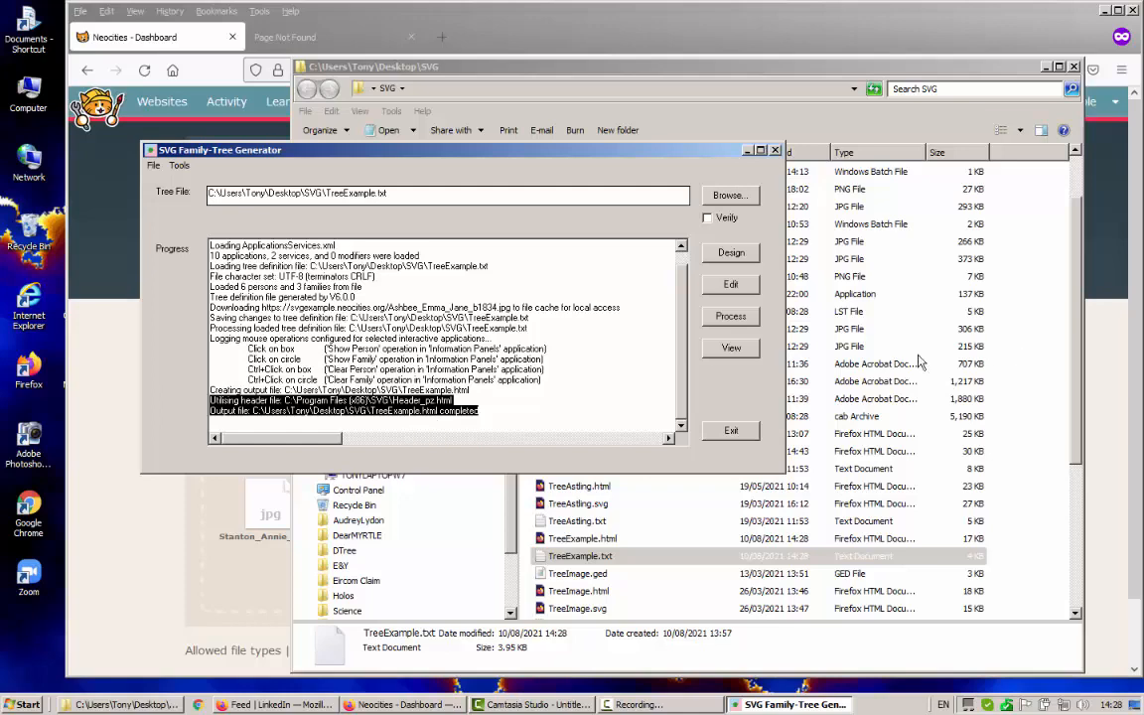
{"action": "left_click", "coordinate": [731, 349]}
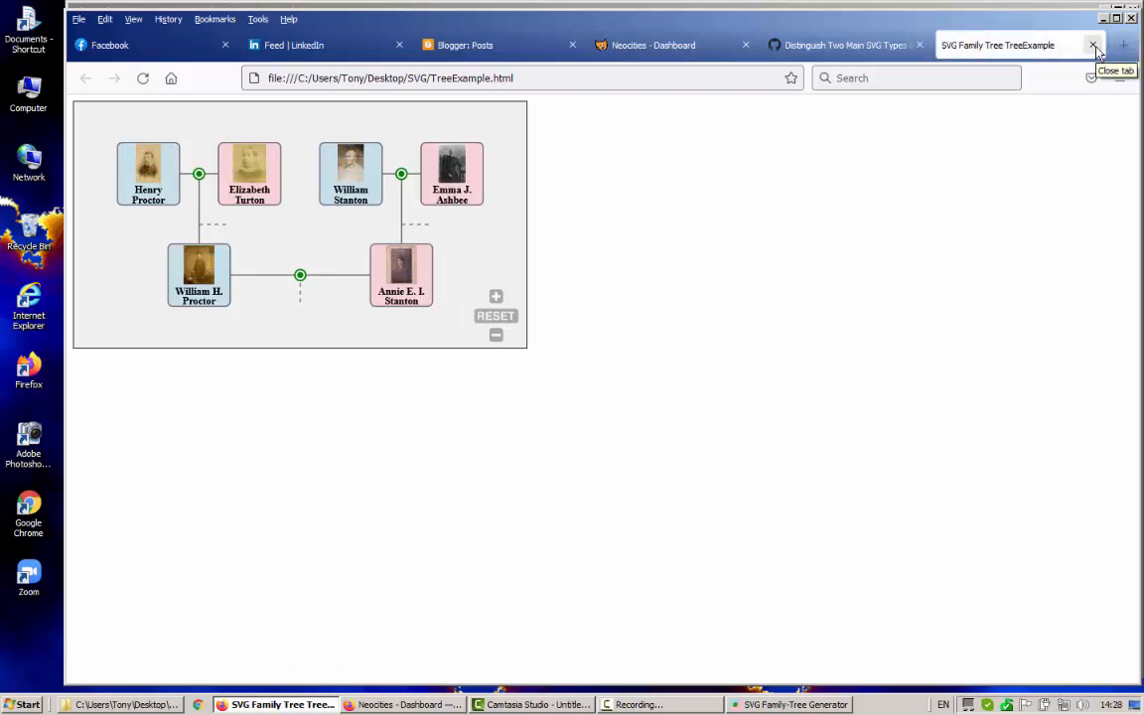
{"action": "left_click", "coordinate": [1094, 46]}
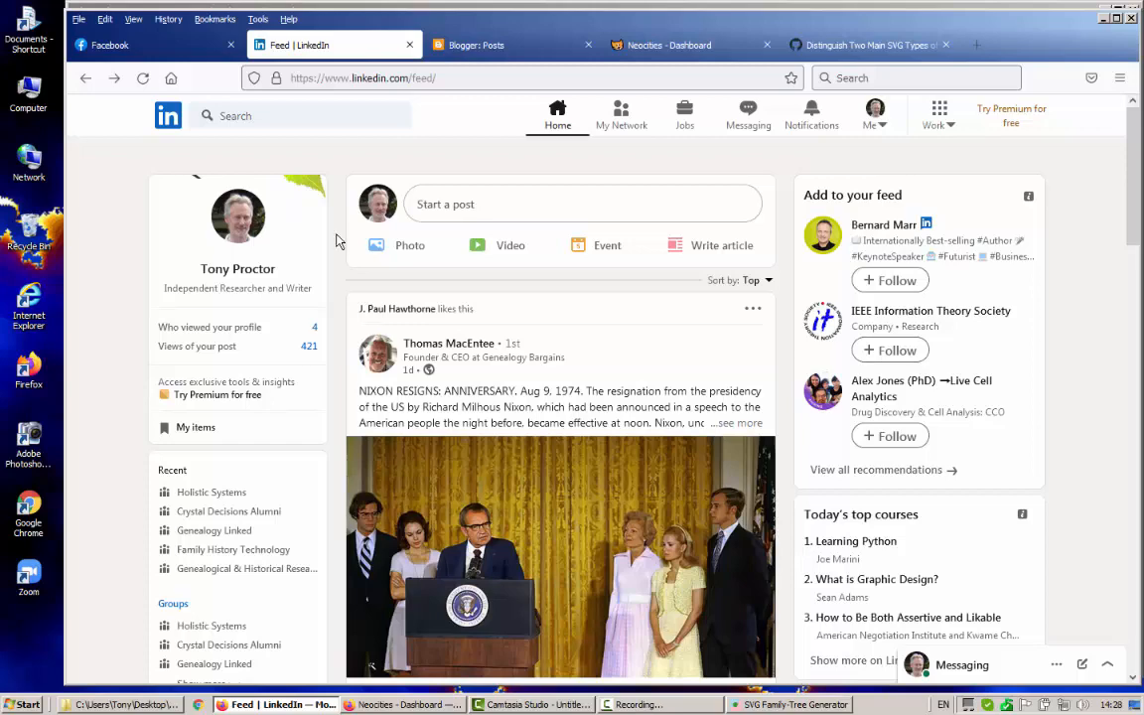
Switch to the Neocities dashboard and upload TreeExample.html from the SVG folder to the site
{"action": "left_click", "coordinate": [403, 704]}
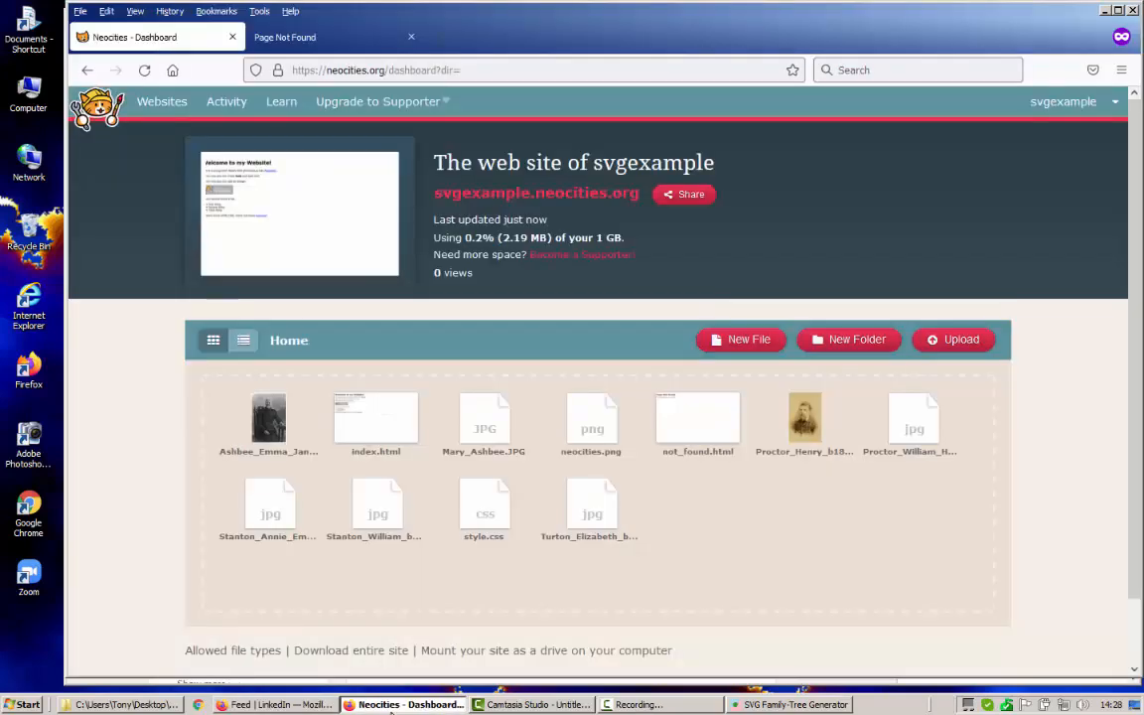
{"action": "left_click", "coordinate": [973, 340]}
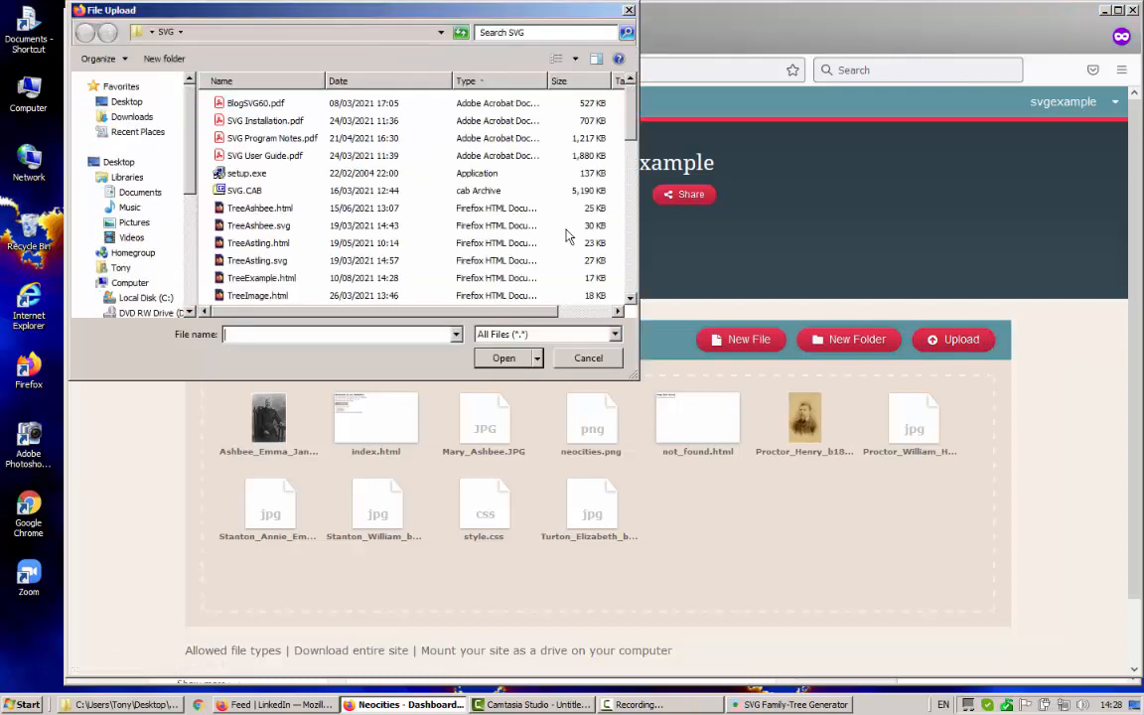
{"action": "left_click", "coordinate": [255, 281]}
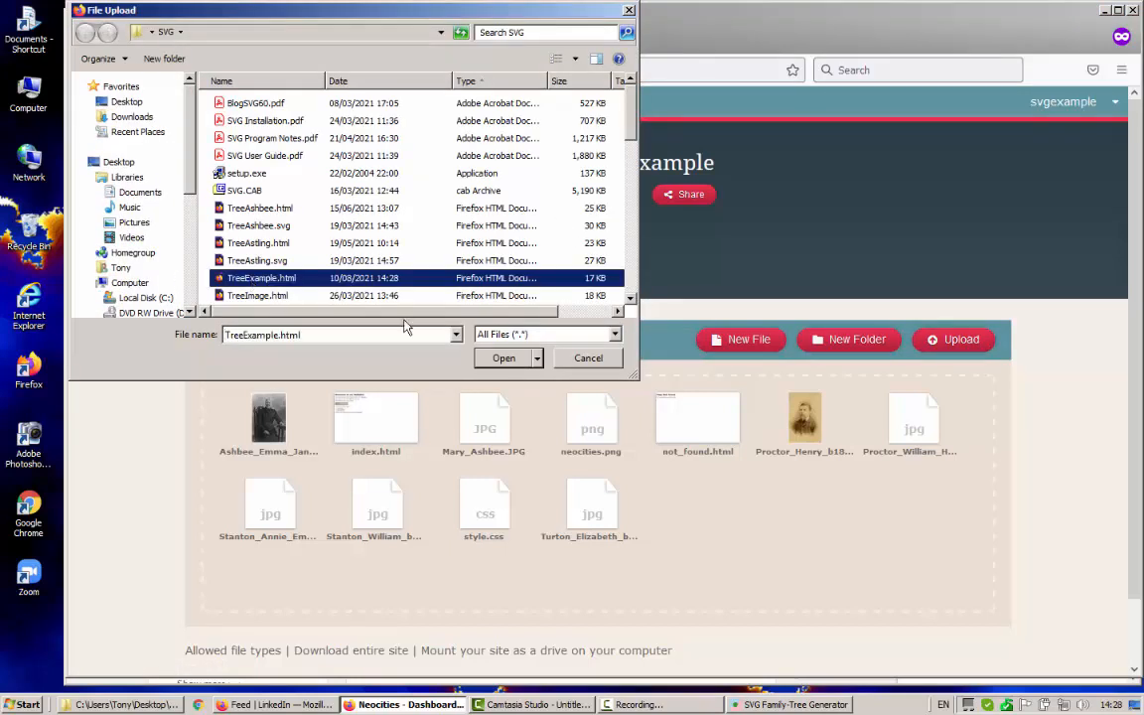
{"action": "left_click", "coordinate": [504, 358]}
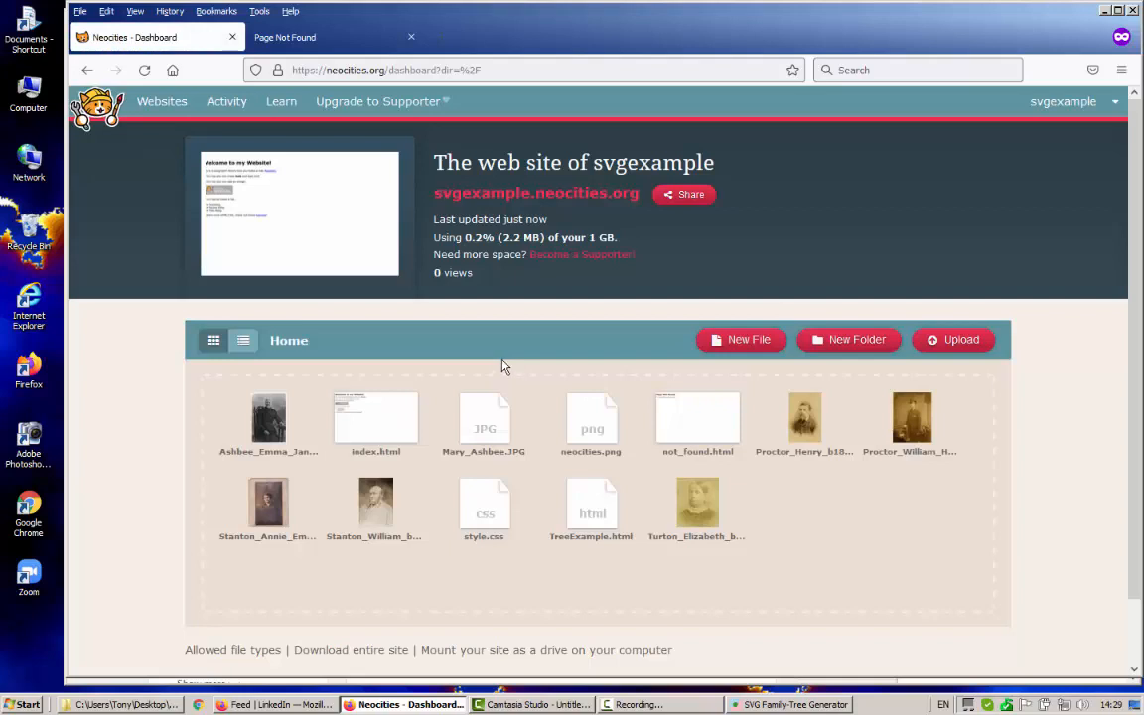
{"action": "left_click", "coordinate": [298, 42]}
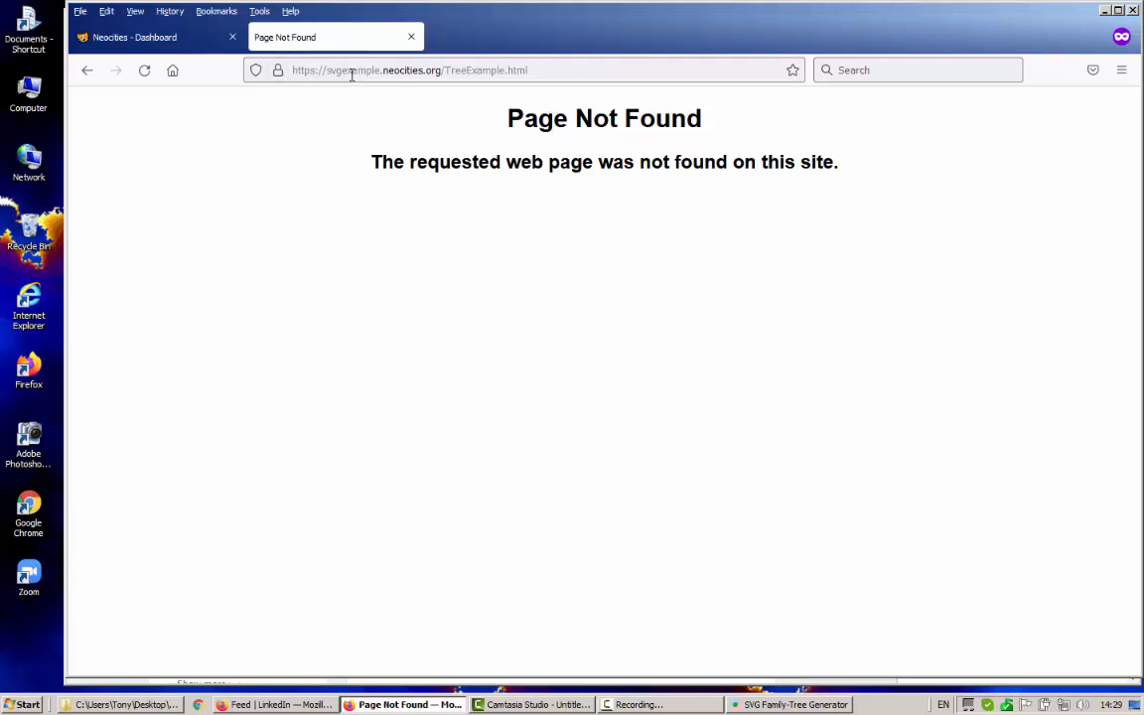
{"action": "left_click", "coordinate": [534, 70]}
{"action": "left_click", "coordinate": [539, 71]}
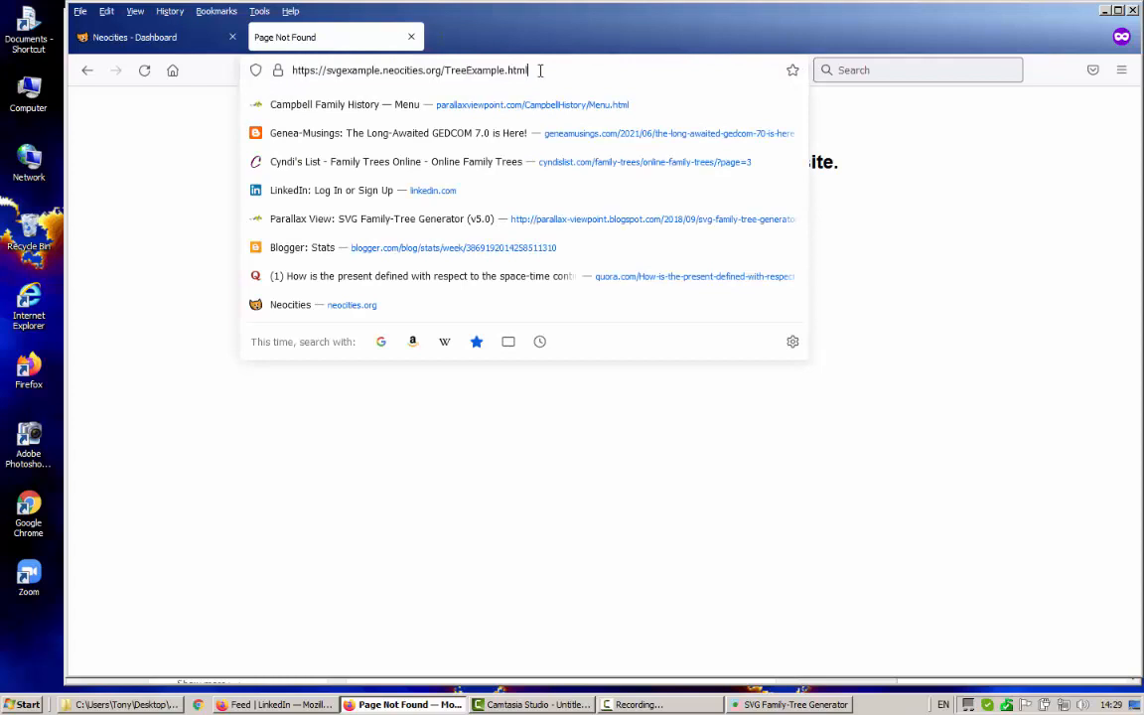
{"action": "key", "text": "Return"}
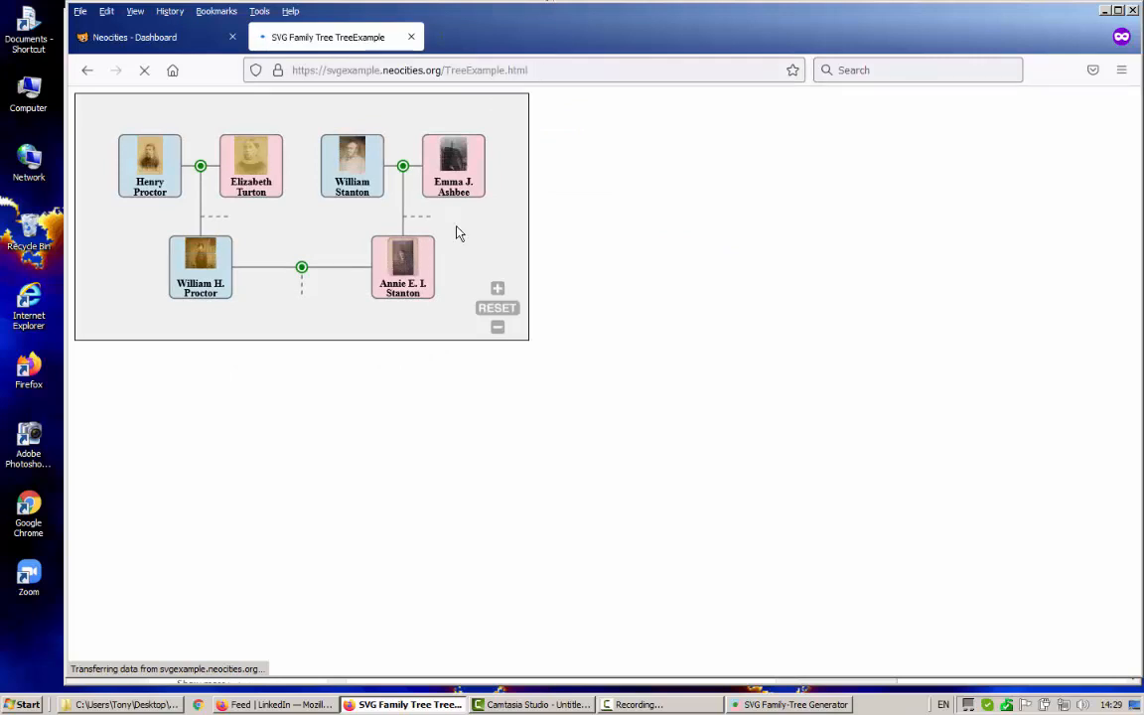
Zoom the published tree in and out, and examine the page's web address
{"action": "left_click", "coordinate": [497, 289]}
{"action": "left_click", "coordinate": [498, 289]}
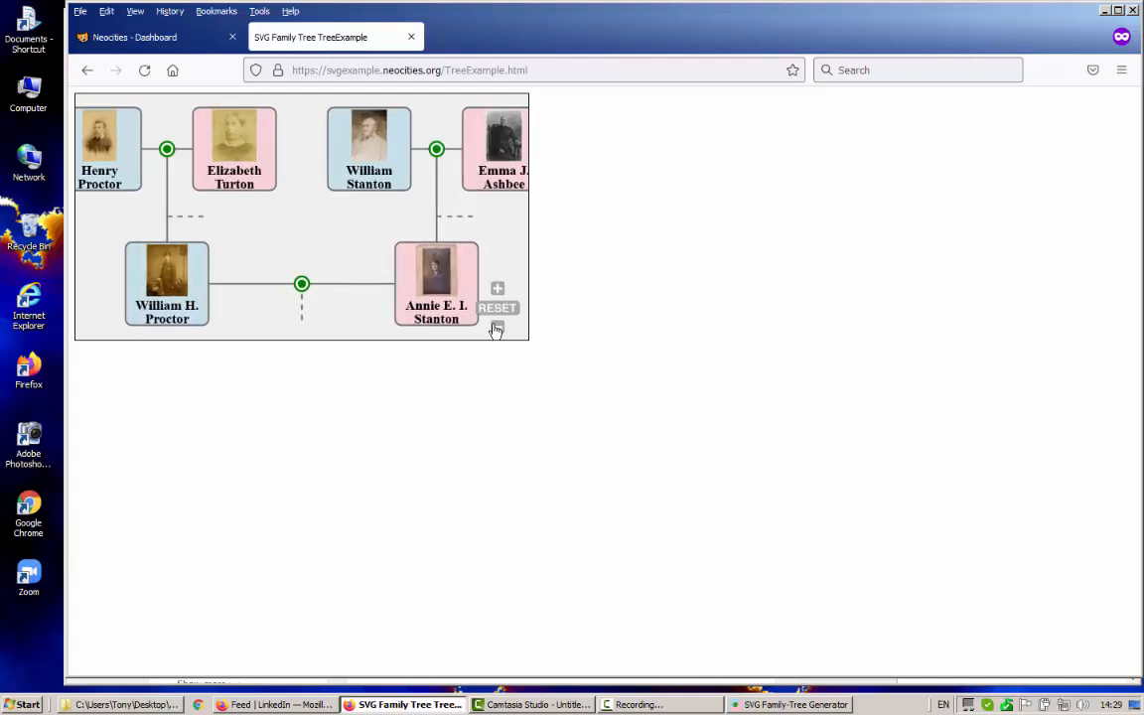
{"action": "left_click", "coordinate": [498, 326]}
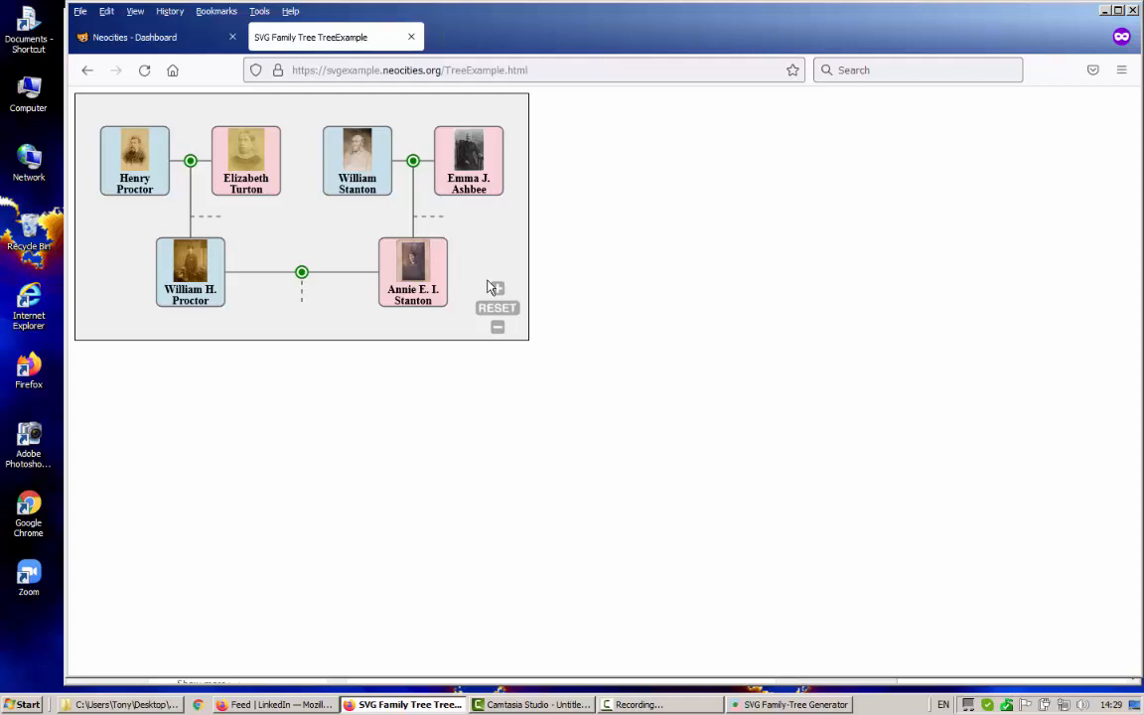
{"action": "left_click", "coordinate": [580, 70]}
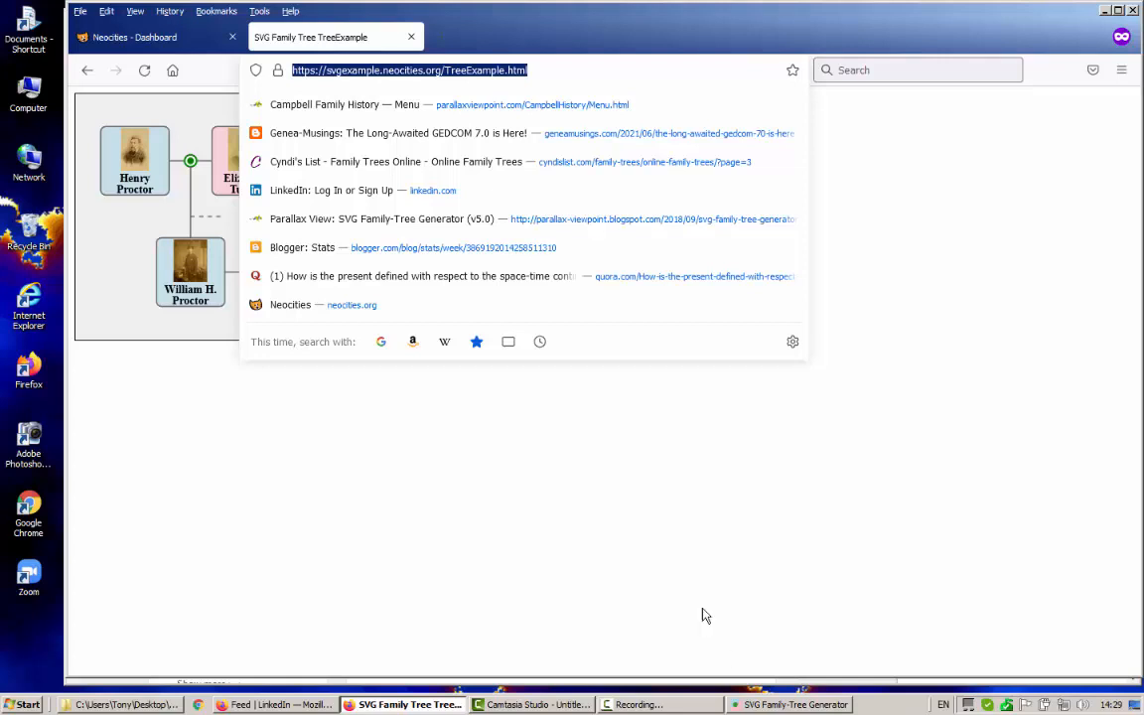
{"action": "left_click", "coordinate": [686, 584]}
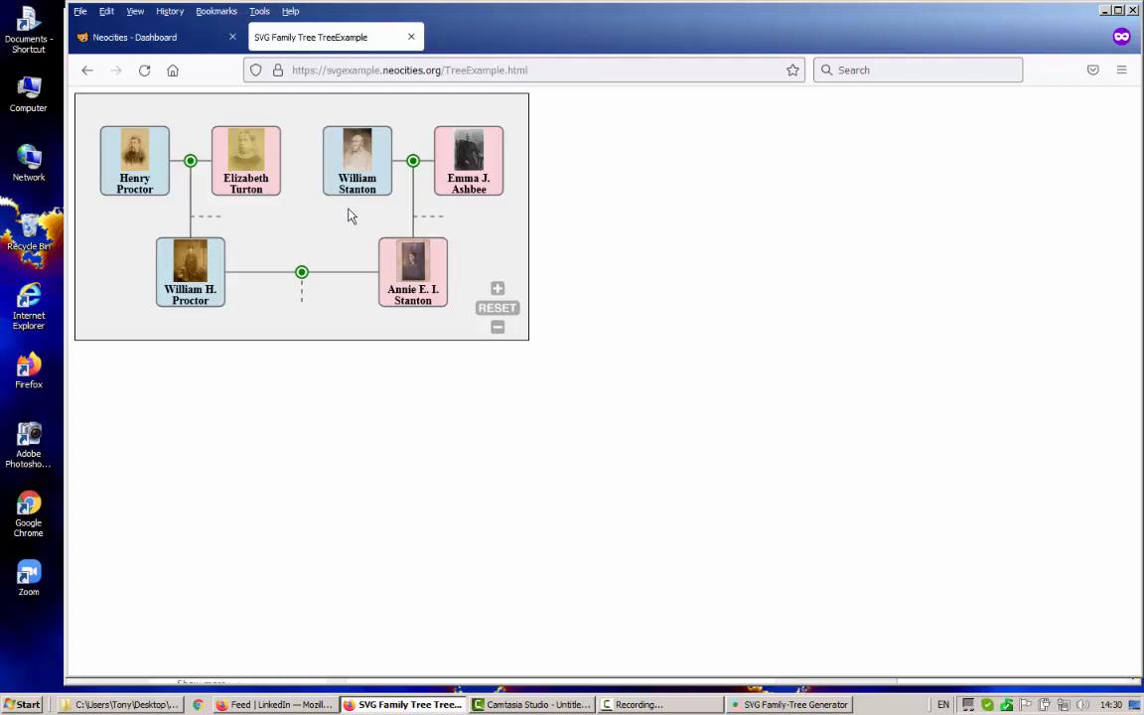
{"action": "left_click", "coordinate": [546, 70]}
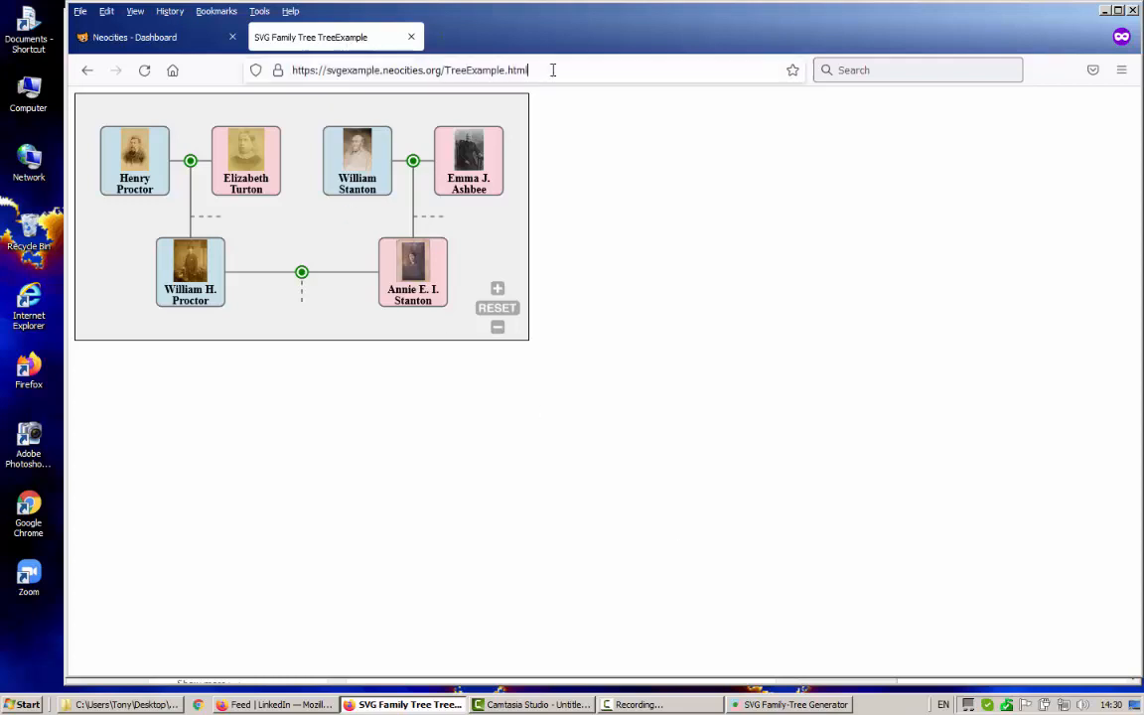
{"action": "left_click", "coordinate": [172, 72]}
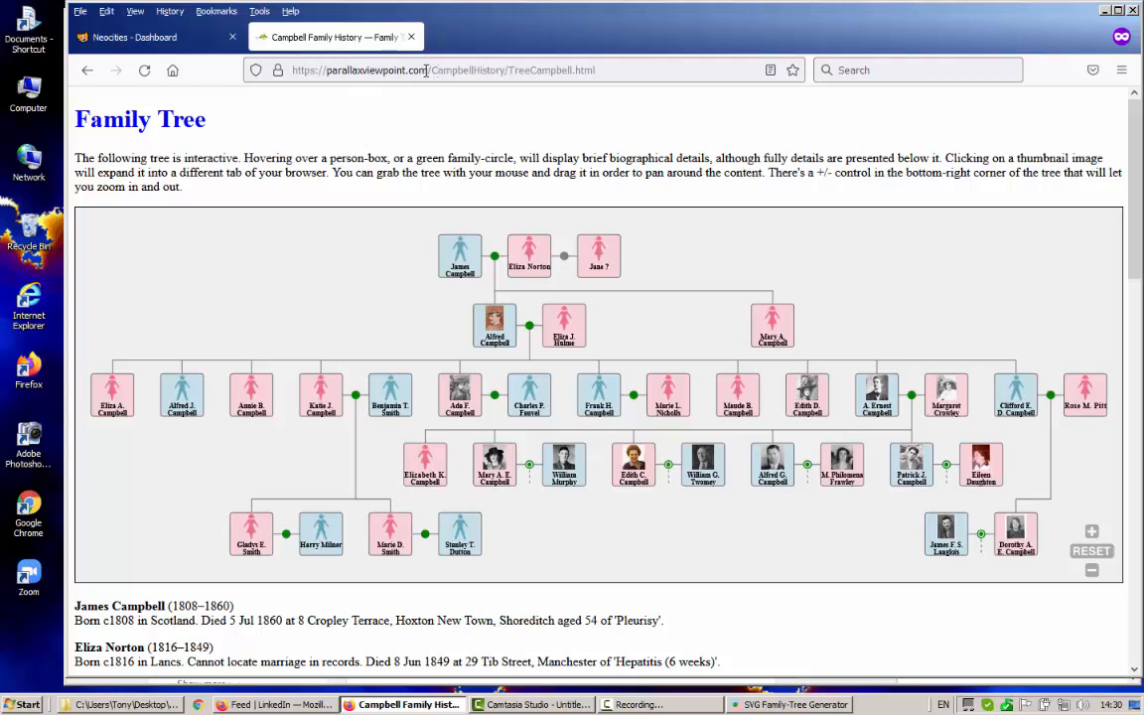
{"action": "left_click_drag", "start_coordinate": [427, 71], "coordinate": [254, 71]}
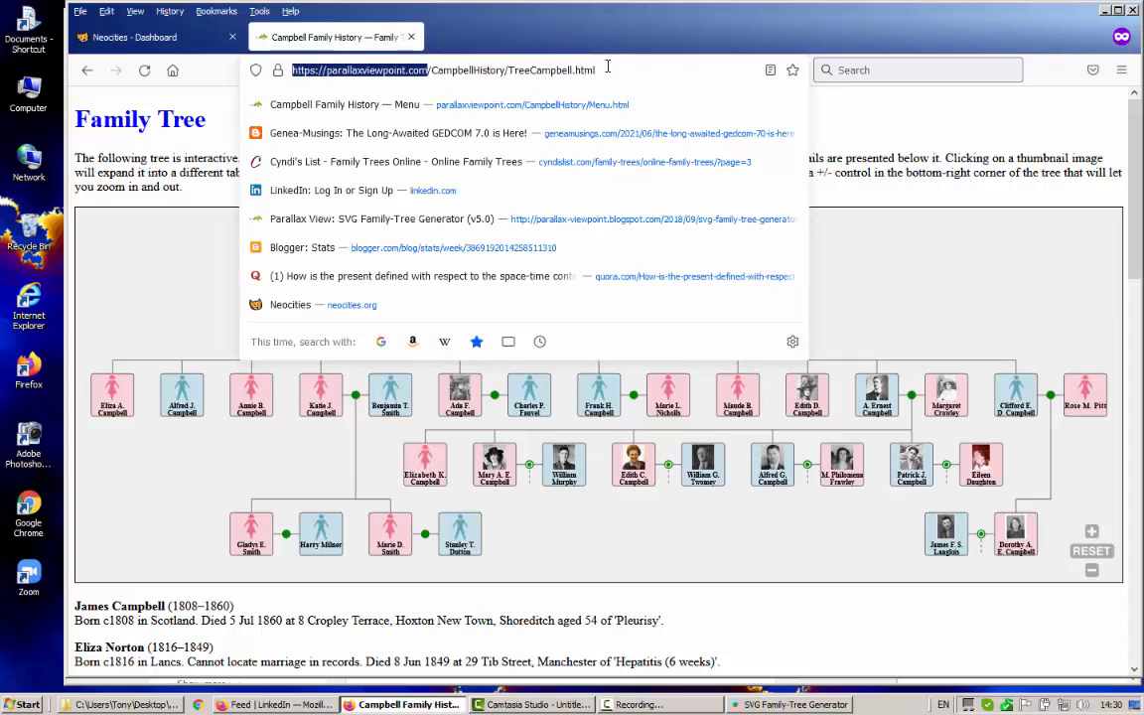
{"action": "left_click_drag", "start_coordinate": [606, 68], "coordinate": [429, 83]}
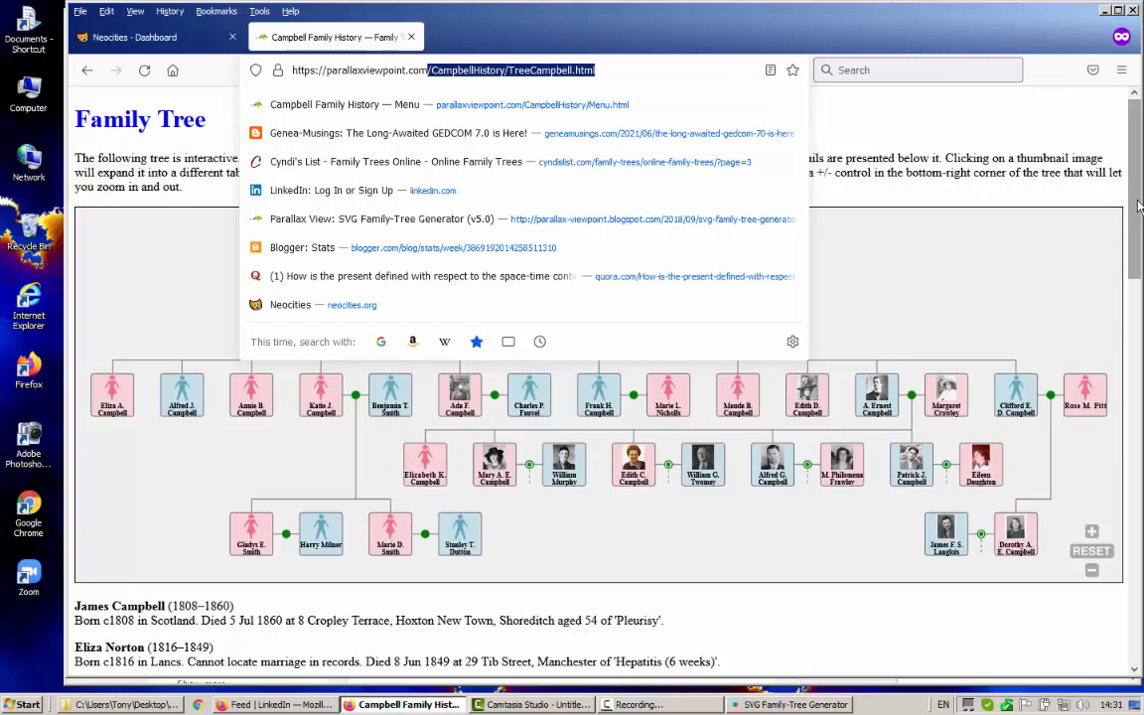
{"action": "left_click", "coordinate": [1119, 265]}
Zoom in on the interactive Campbell family tree and pan across its lower generations
{"action": "scroll", "coordinate": [1119, 264], "scroll_direction": "down", "scroll_amount": 1}
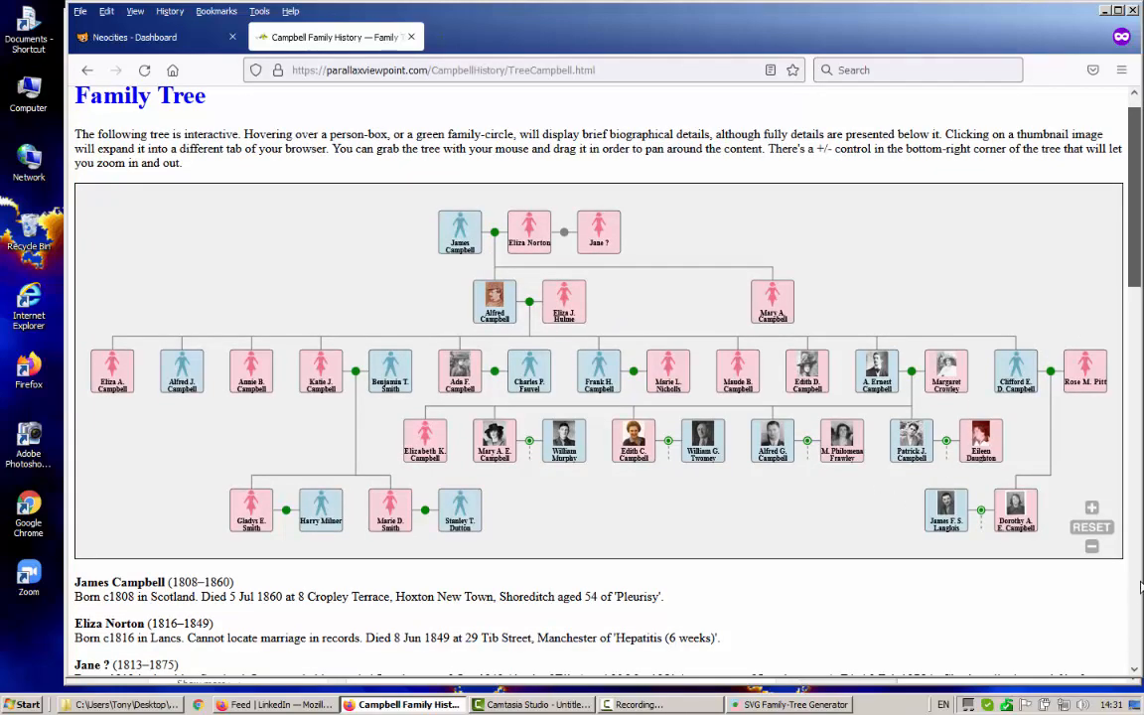
{"action": "left_click", "coordinate": [1091, 510]}
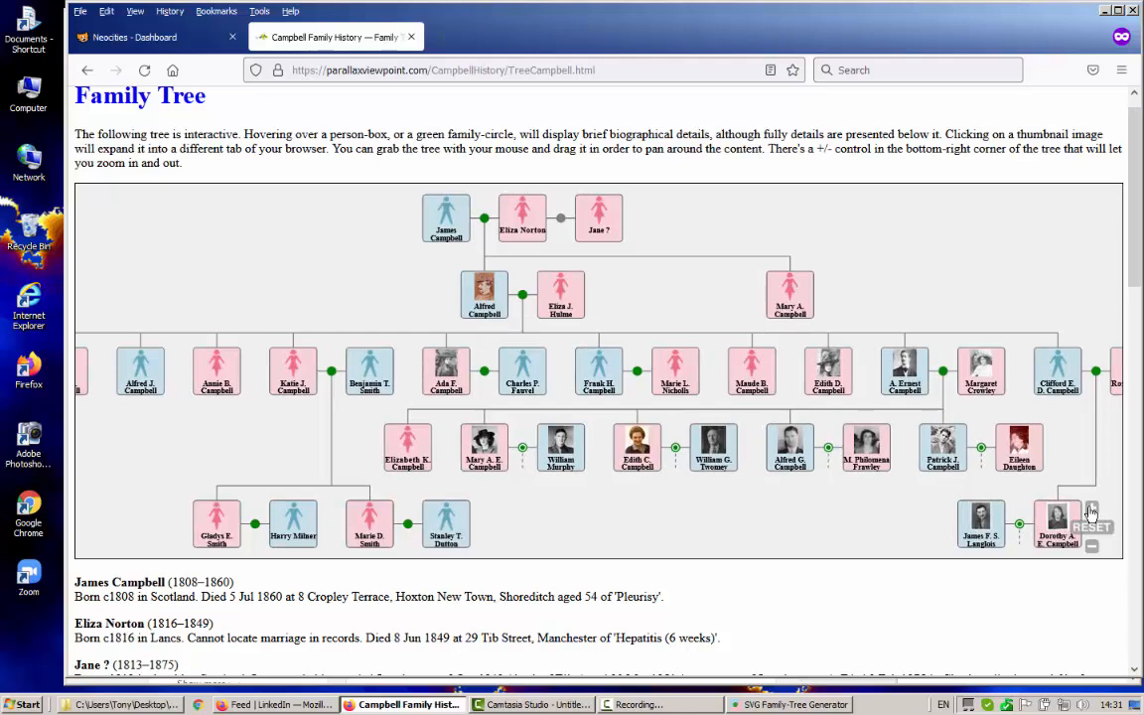
{"action": "left_click", "coordinate": [1090, 510]}
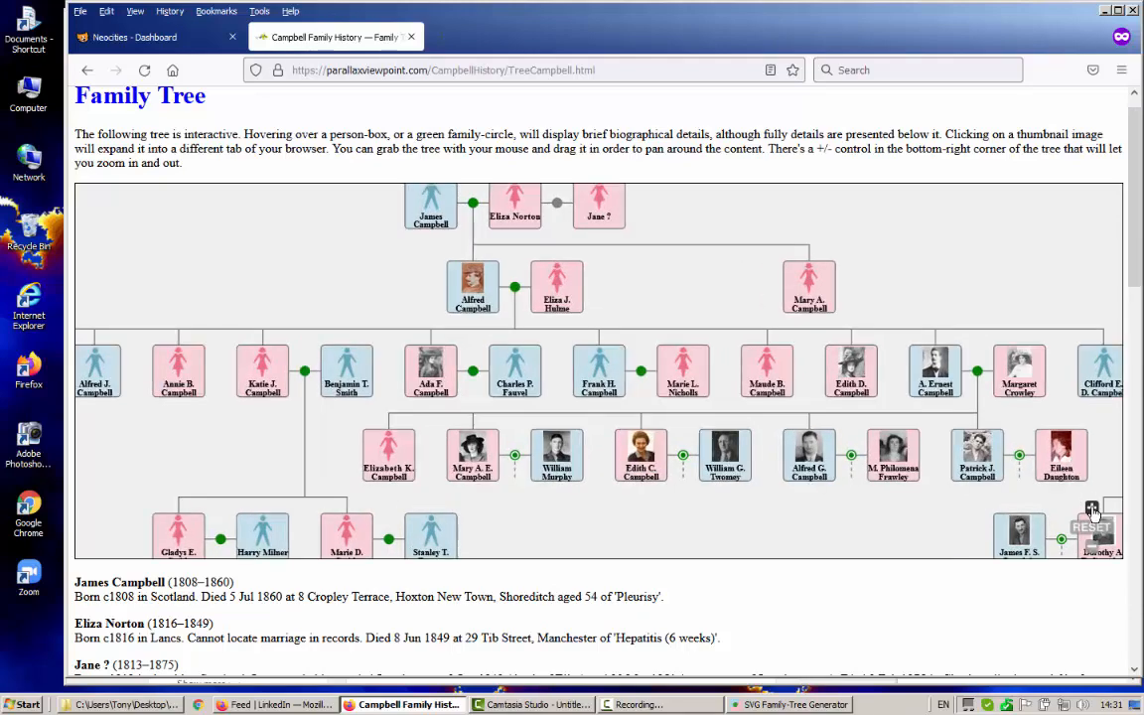
{"action": "left_click", "coordinate": [1091, 510]}
{"action": "left_click", "coordinate": [1091, 510]}
{"action": "left_click_drag", "start_coordinate": [862, 425], "coordinate": [735, 314]}
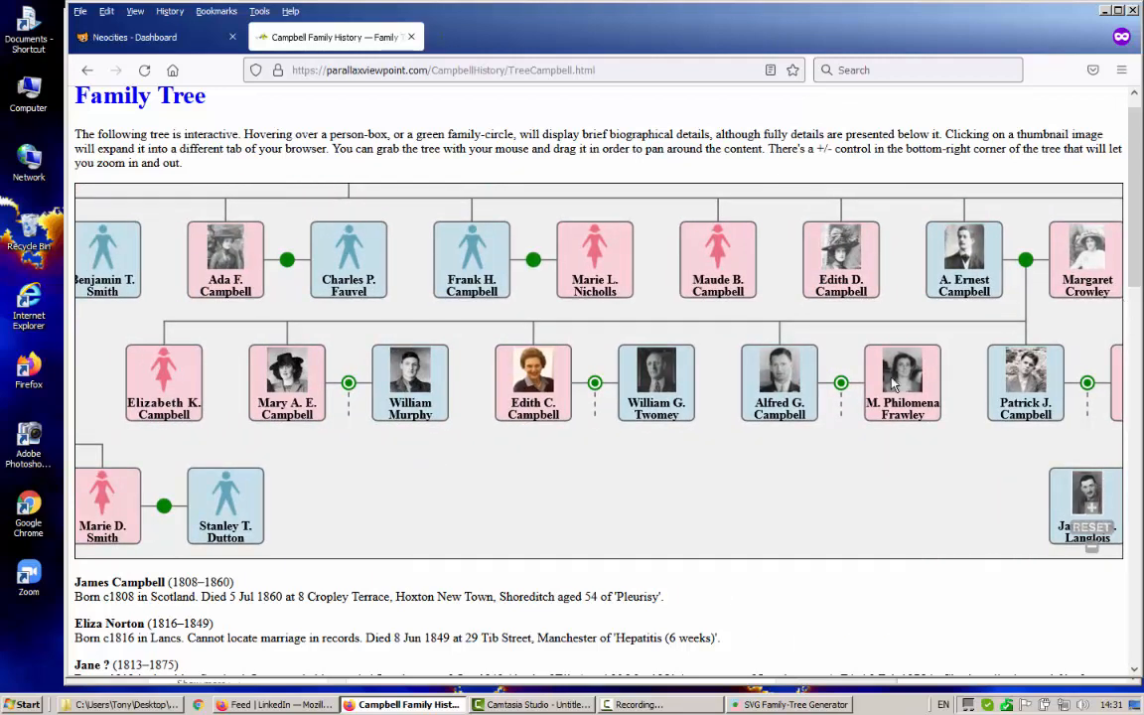
{"action": "left_click_drag", "start_coordinate": [471, 334], "coordinate": [467, 306]}
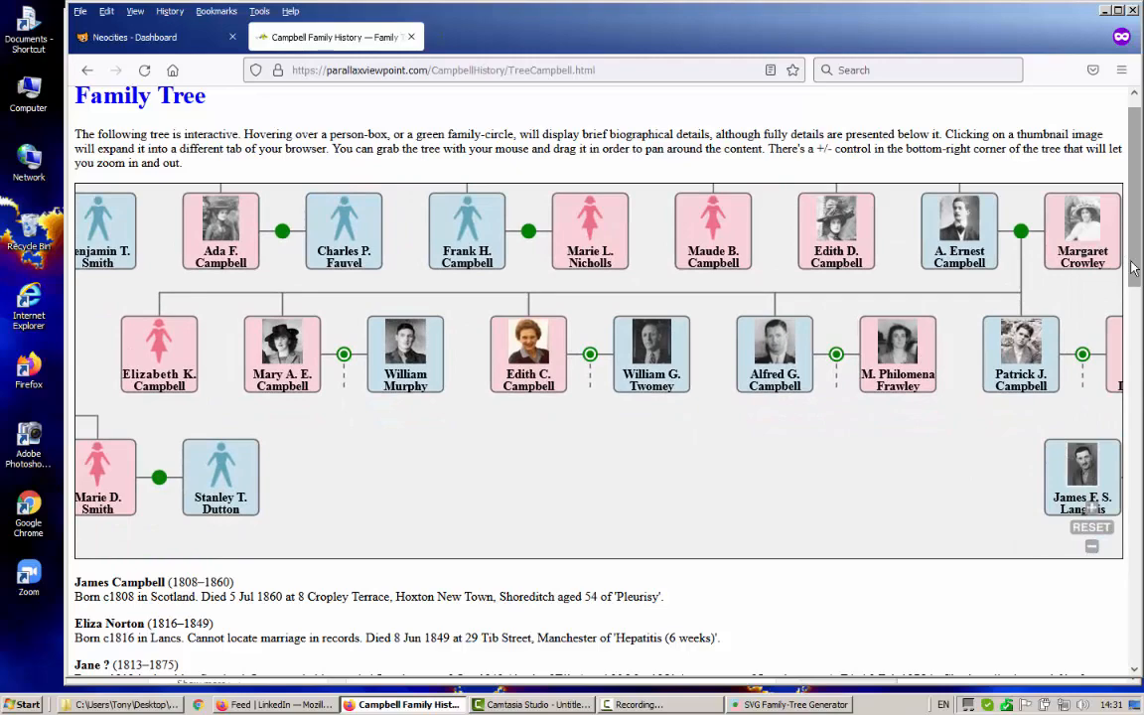
Examine the biographical notes listed below the family tree and the pop-up details of a person box in its lower generation
{"action": "scroll", "coordinate": [1133, 260], "scroll_direction": "down", "scroll_amount": 3}
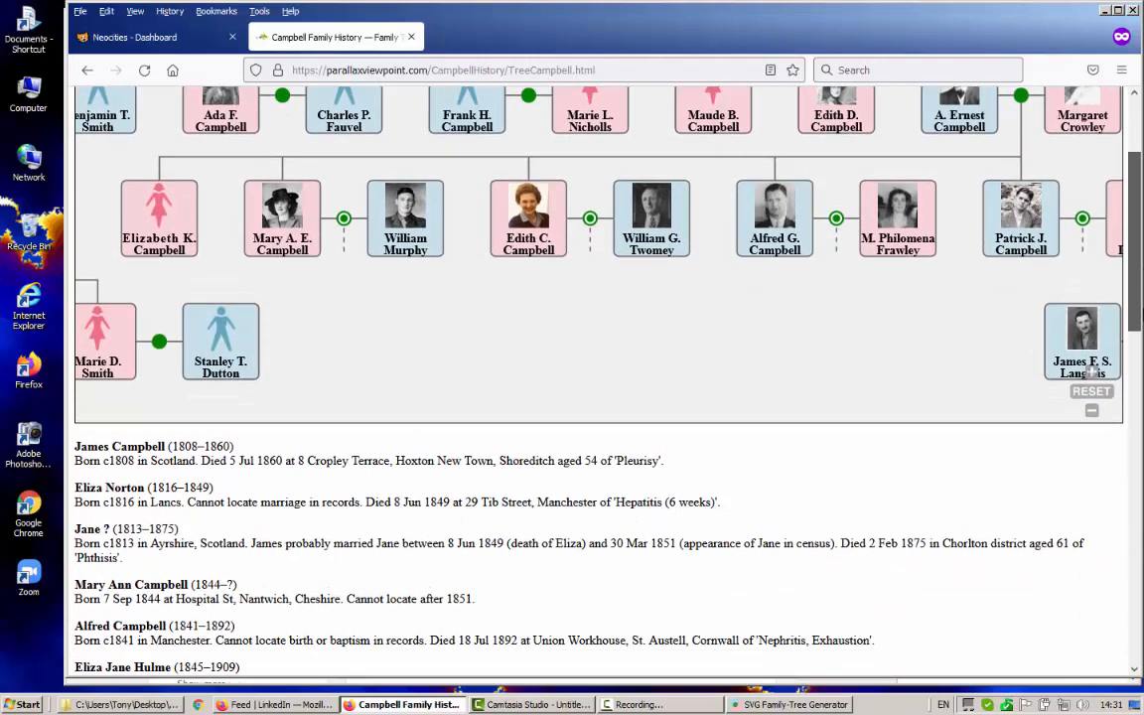
{"action": "scroll", "coordinate": [1133, 298], "scroll_direction": "down", "scroll_amount": 1}
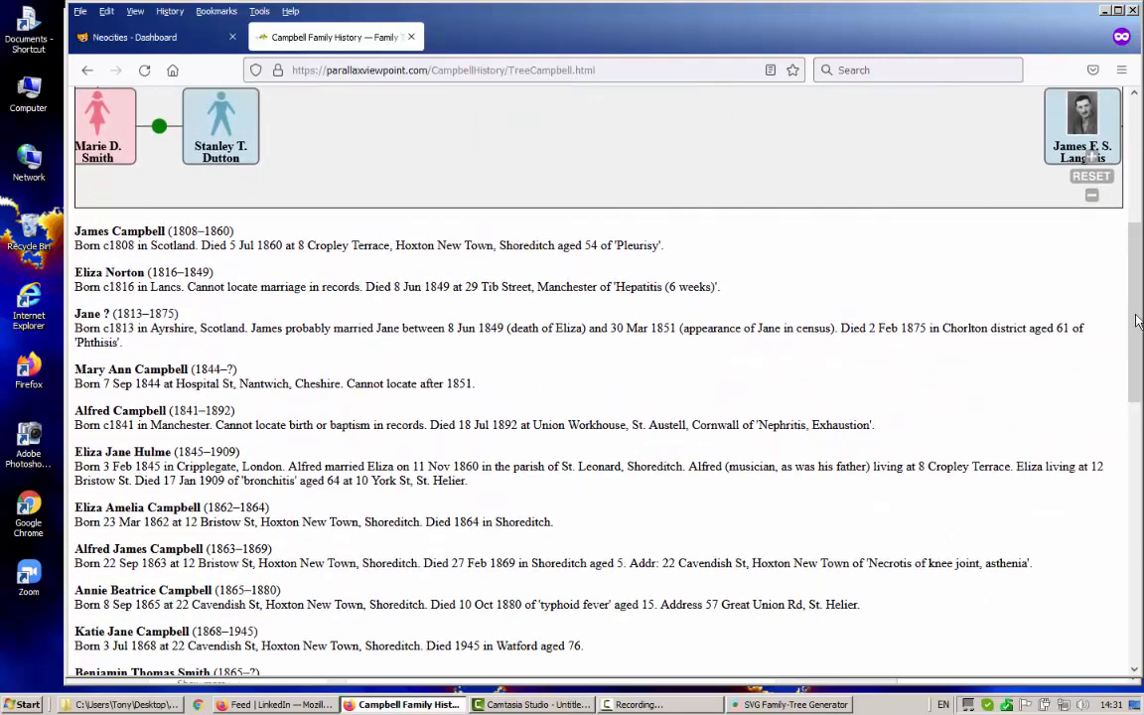
{"action": "scroll", "coordinate": [1141, 340], "scroll_direction": "up", "scroll_amount": 4}
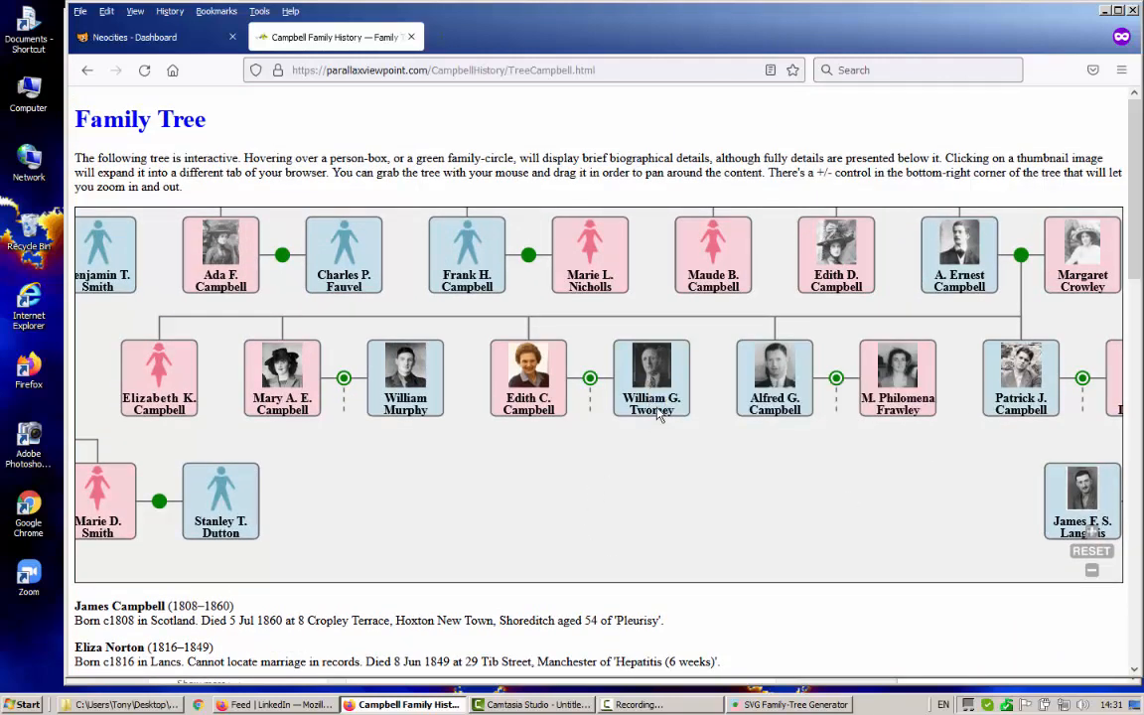
{"action": "mouse_move", "coordinate": [656, 409]}
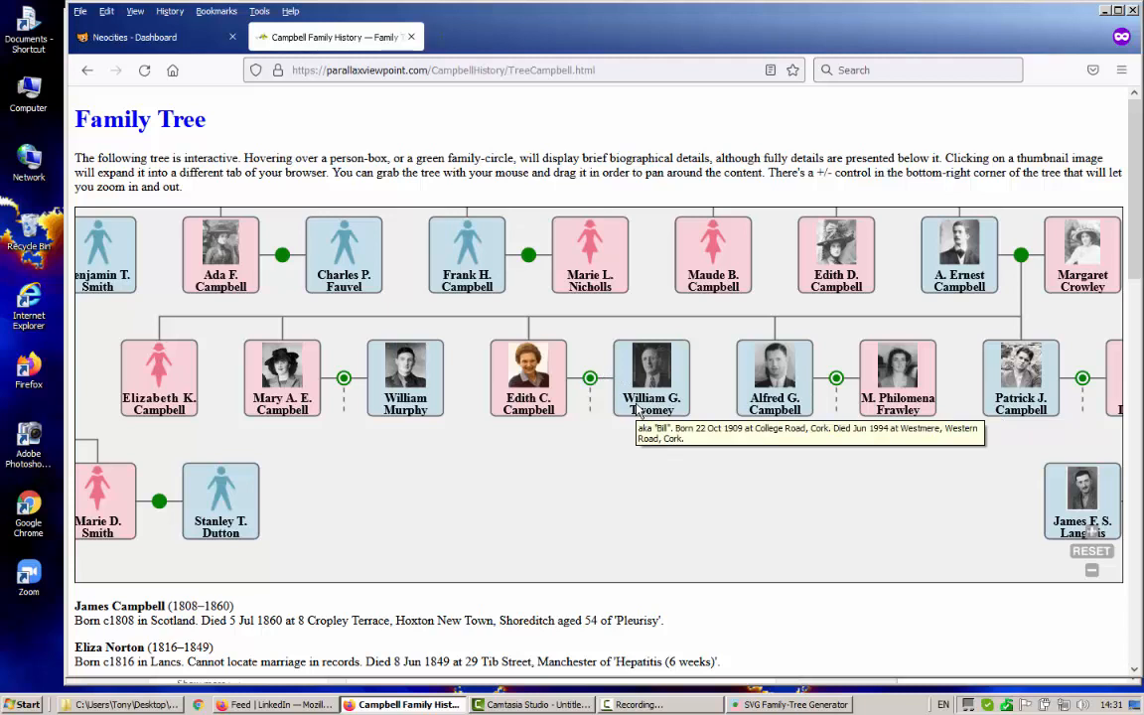
{"action": "mouse_move", "coordinate": [781, 407]}
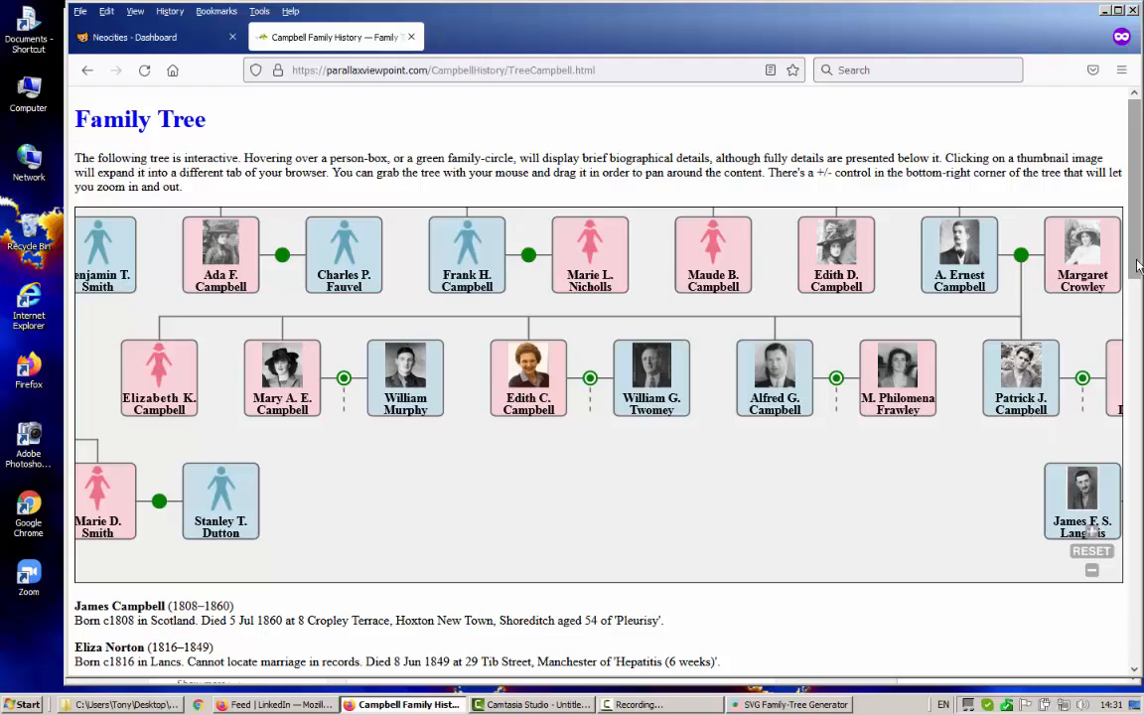
Go back page by page from the end of the Family Tree page through The Jersey Years and The Early Years to the tour's Menu page
{"action": "left_click_drag", "start_coordinate": [1138, 265], "coordinate": [1138, 656]}
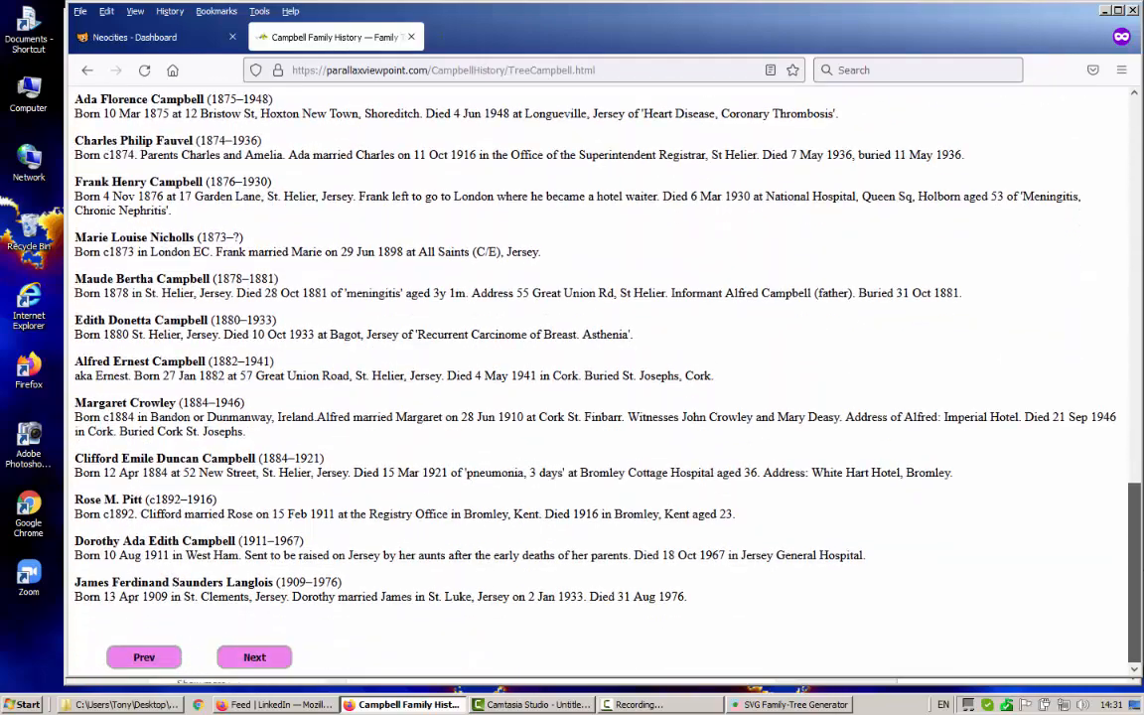
{"action": "left_click", "coordinate": [144, 657]}
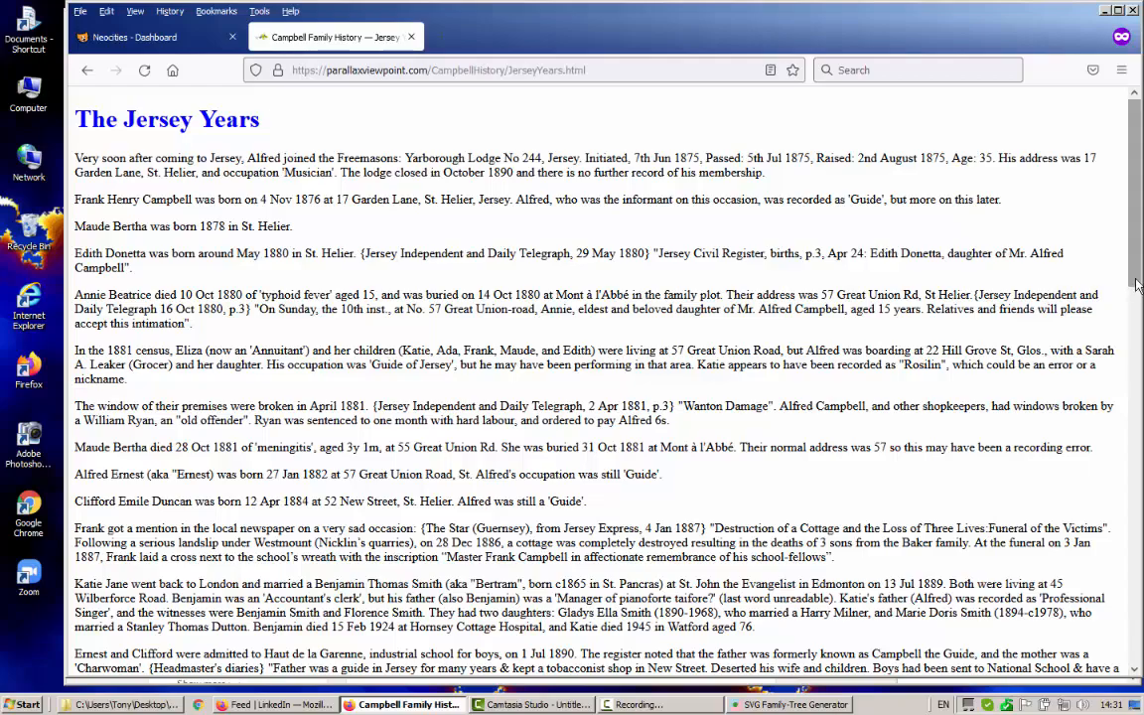
{"action": "left_click_drag", "start_coordinate": [1138, 285], "coordinate": [1138, 655]}
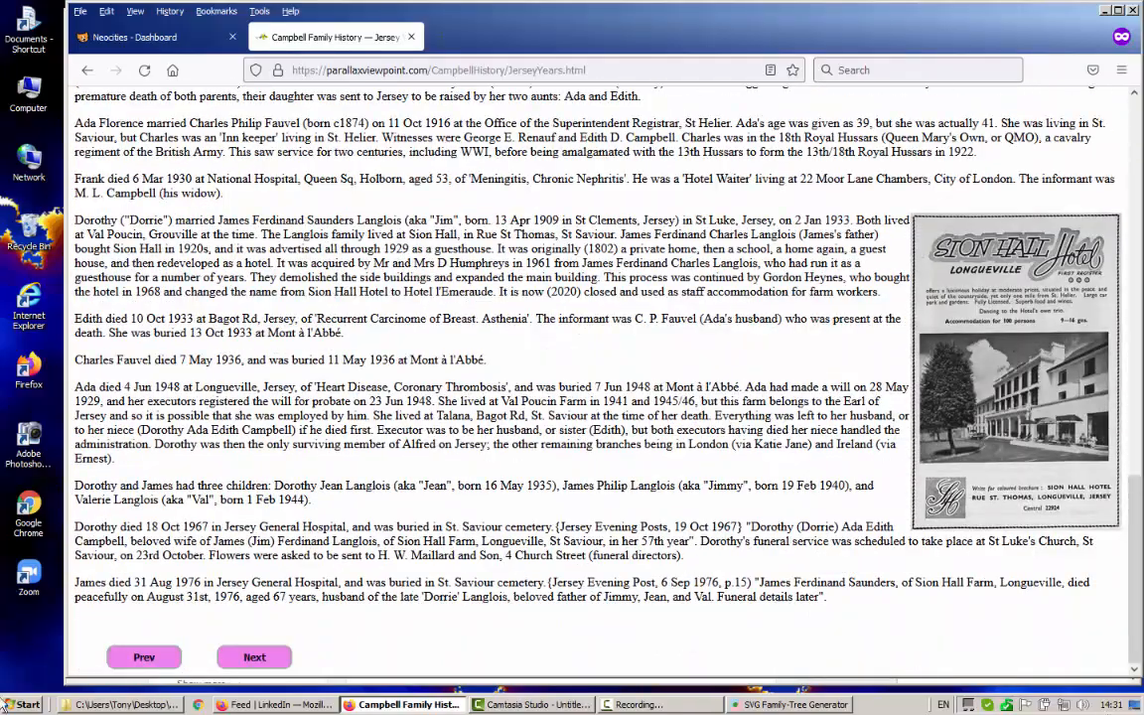
{"action": "left_click", "coordinate": [139, 657]}
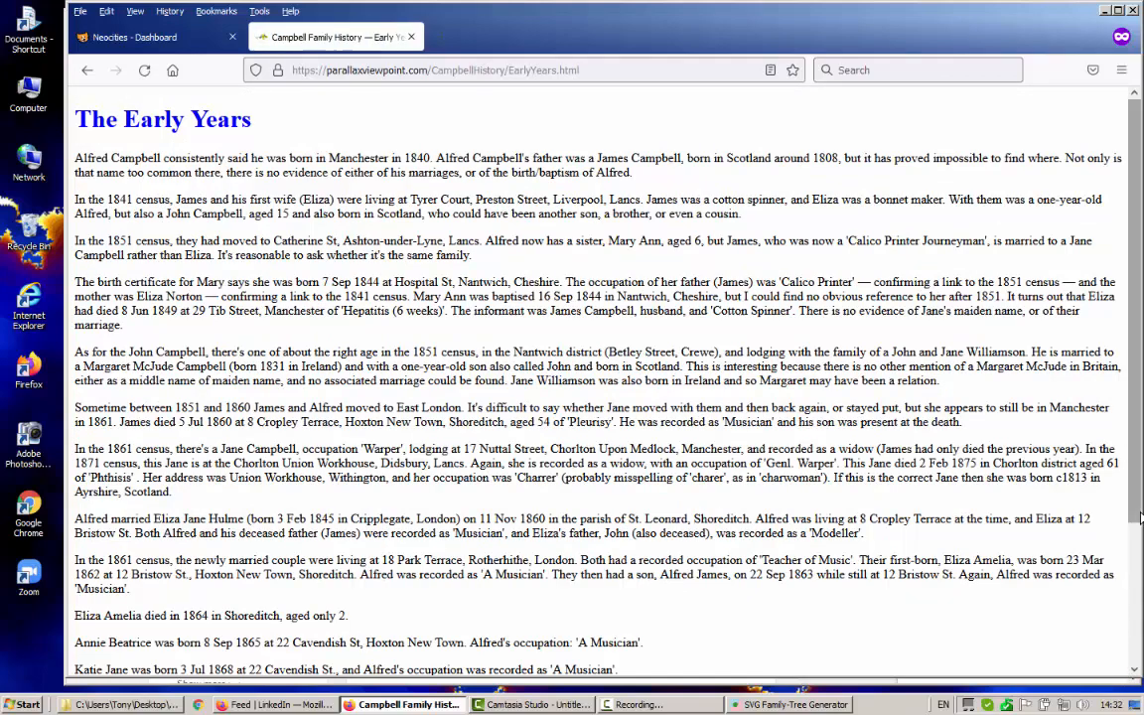
{"action": "scroll", "coordinate": [1140, 507], "scroll_direction": "down", "scroll_amount": 3}
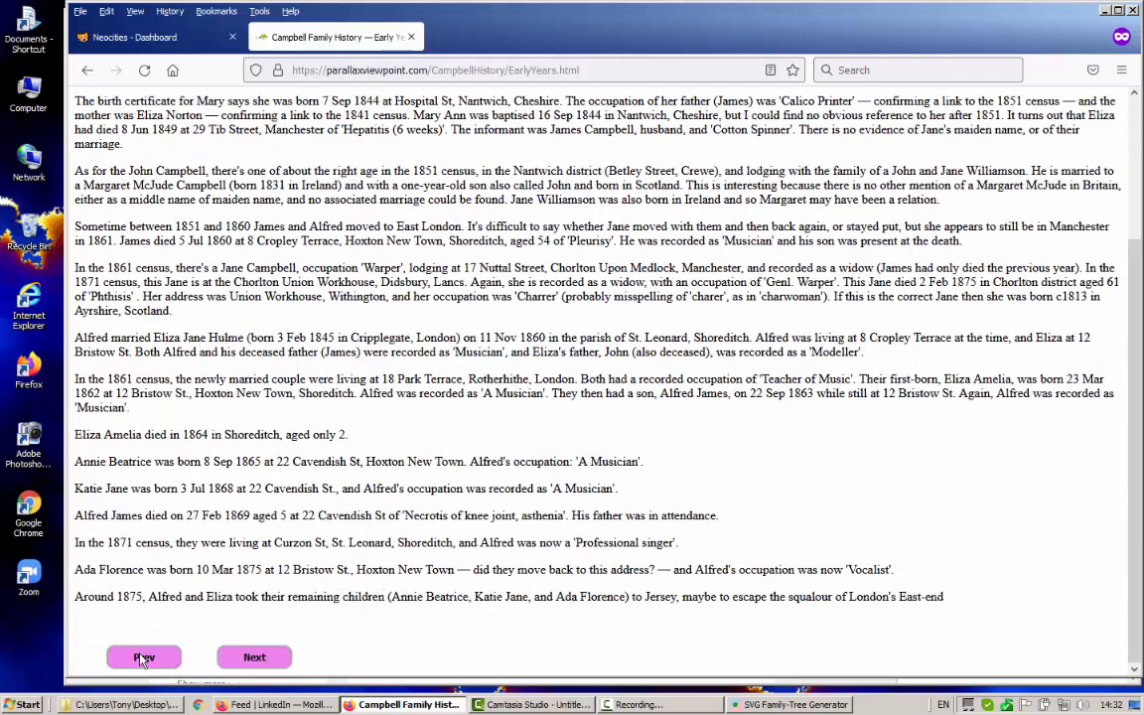
{"action": "left_click", "coordinate": [169, 661]}
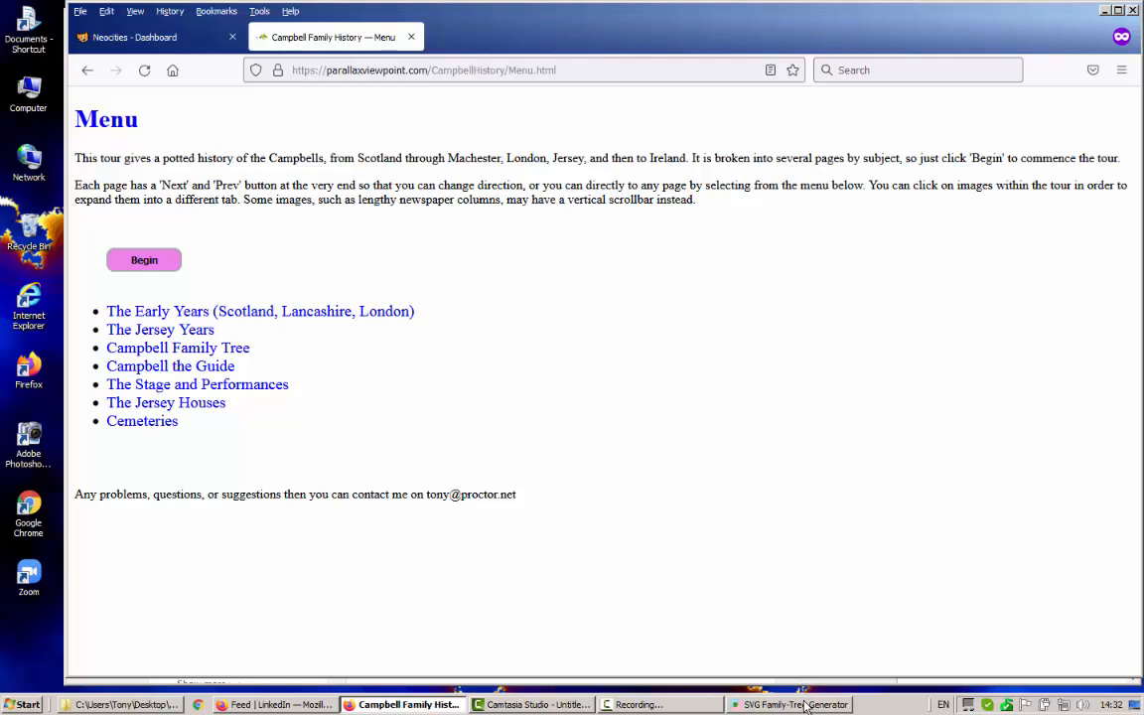
{"action": "mouse_move", "coordinate": [805, 705]}
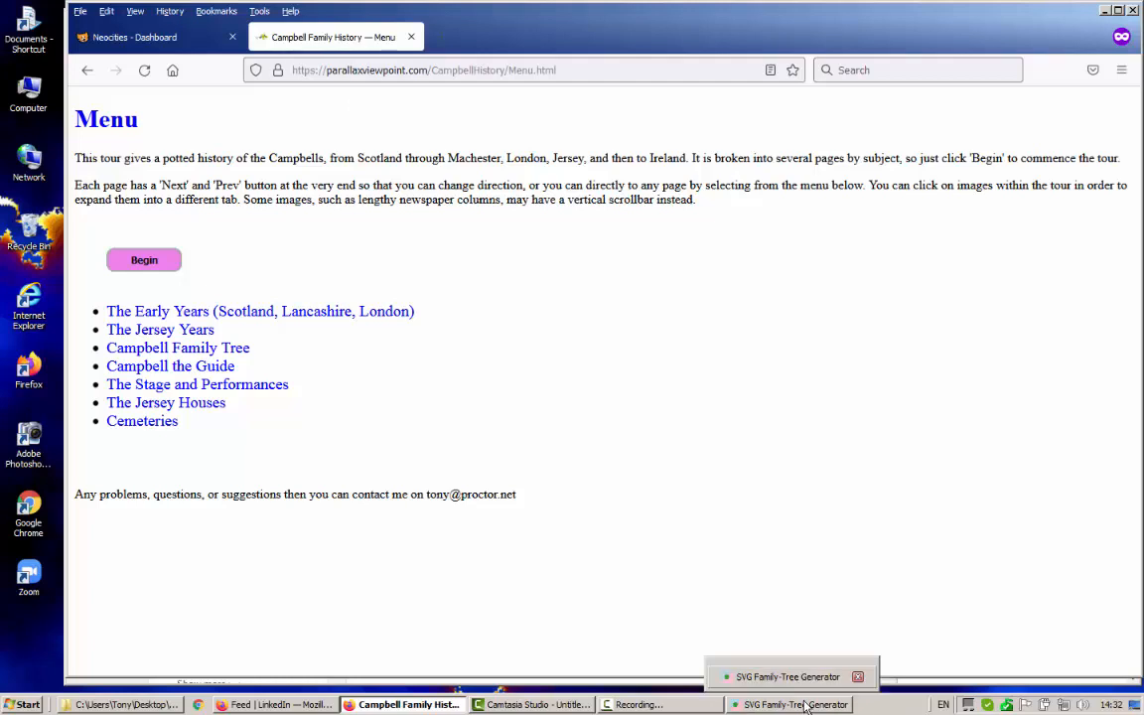